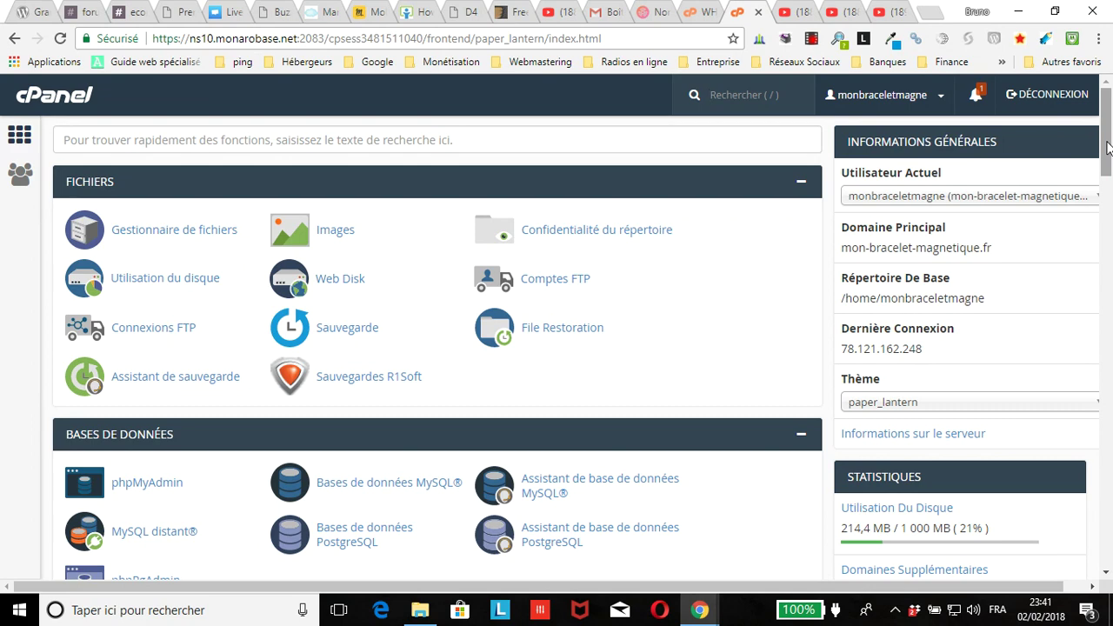
Step: Open Installatron from the software section and look through the list of installed applications
scroll(1111, 146, down, 1)
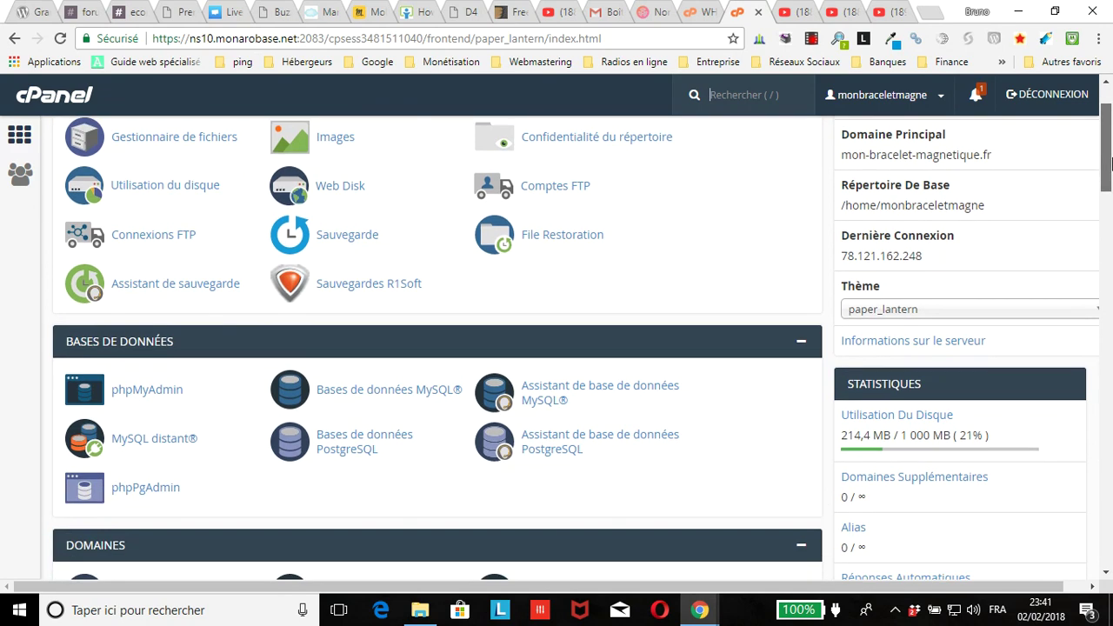
scroll(1110, 146, up, 1)
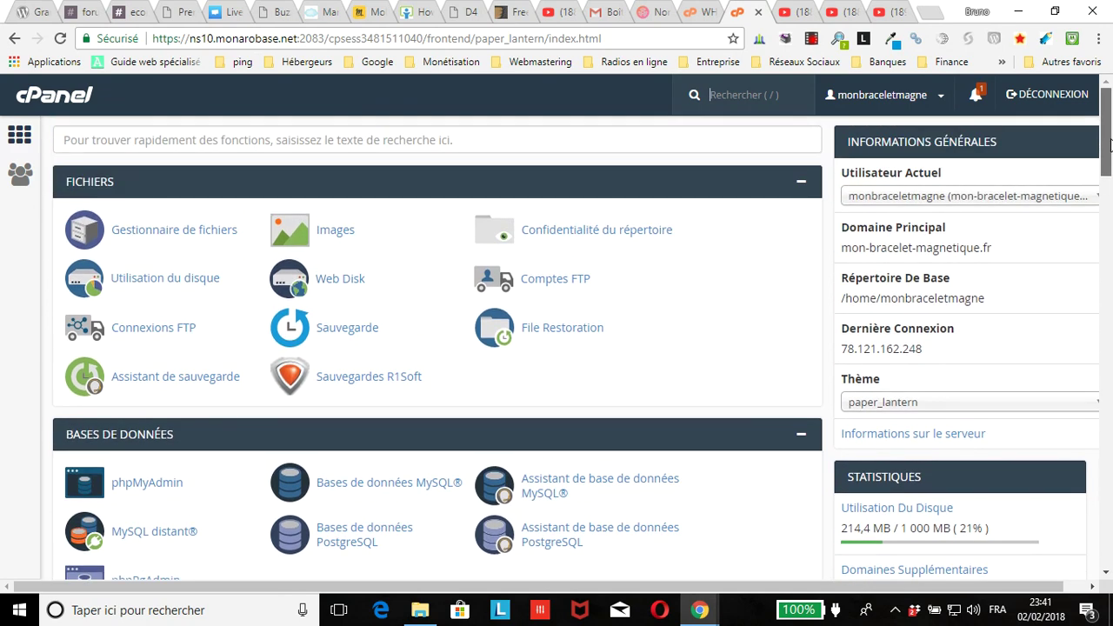
drag(1110, 150, 816, 385)
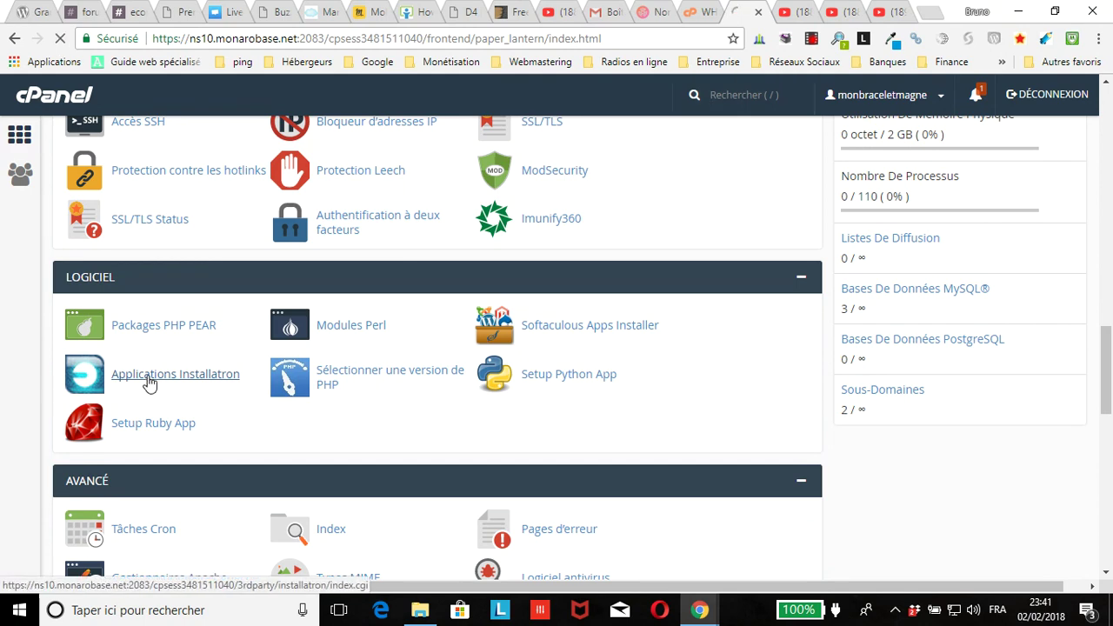
click(147, 383)
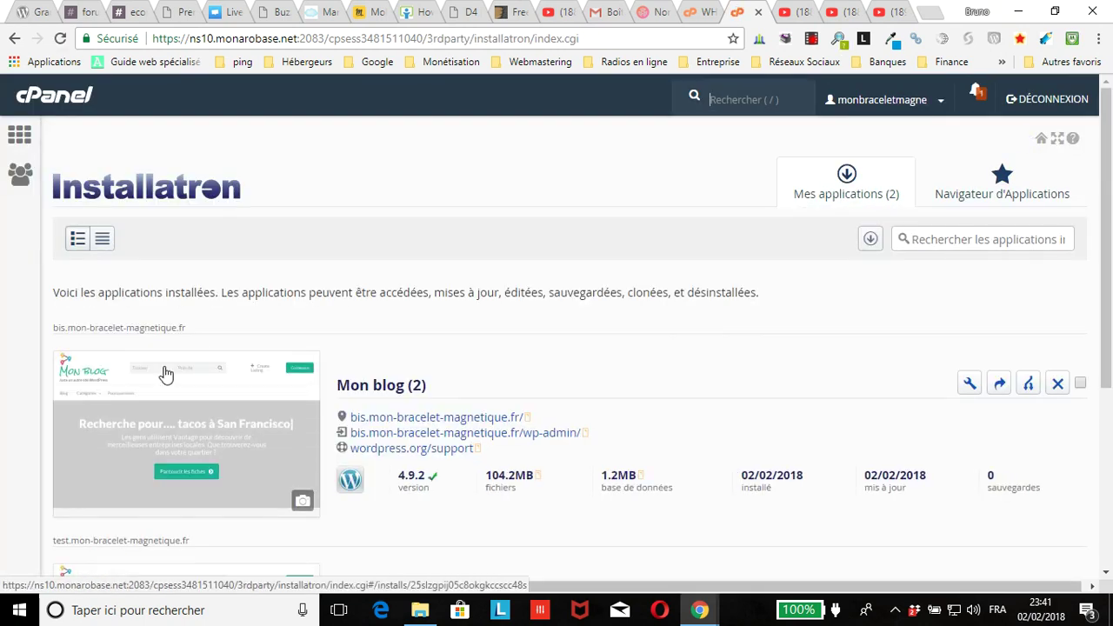
scroll(539, 256, down, 4)
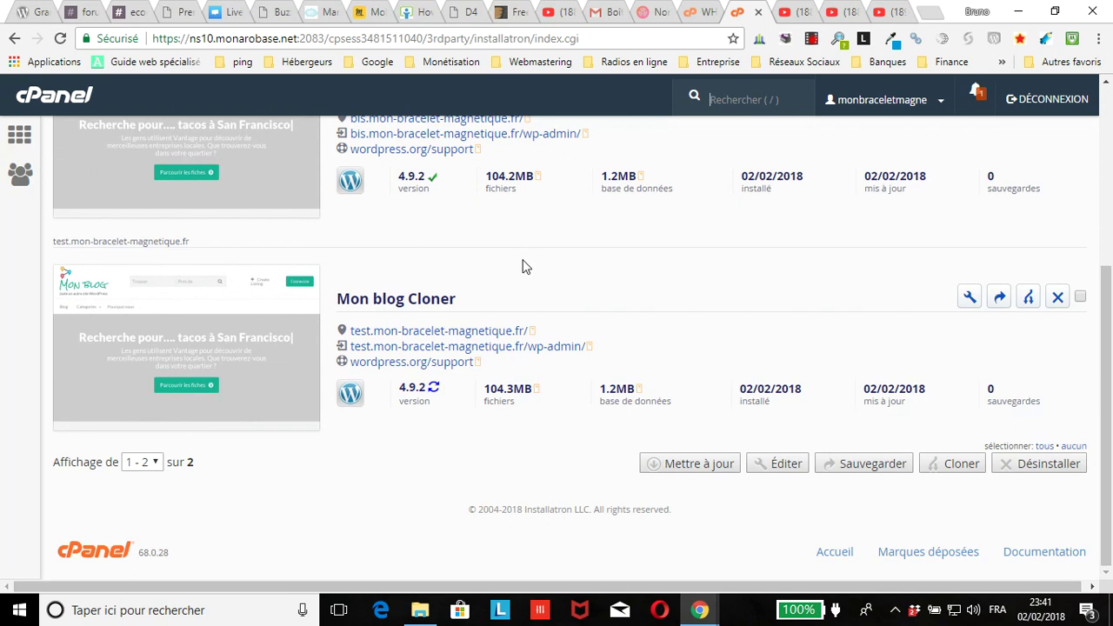
scroll(518, 268, up, 5)
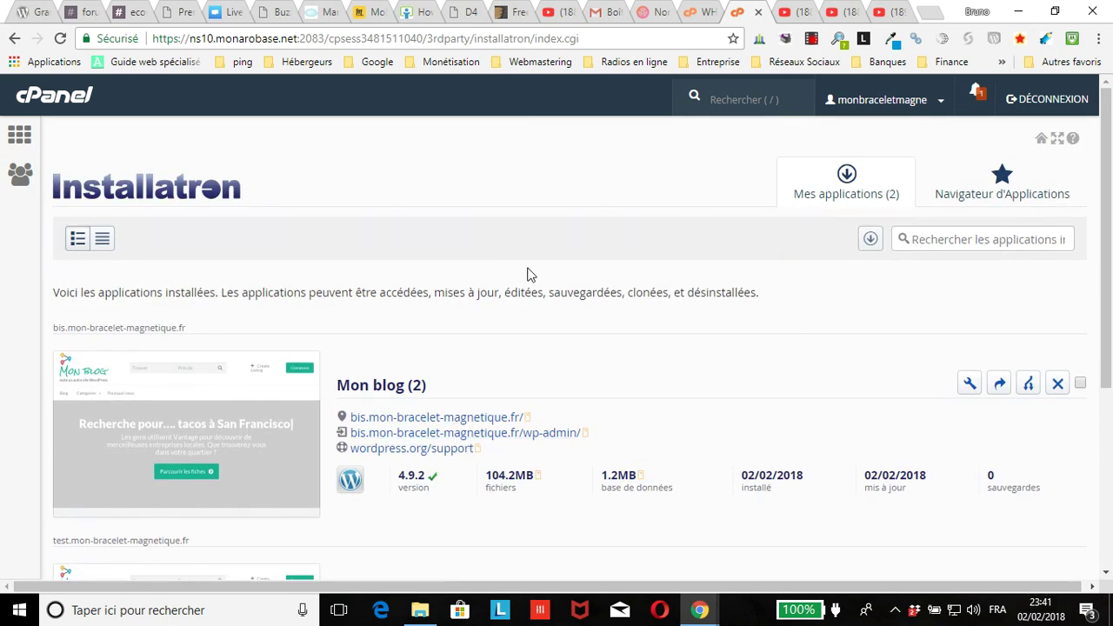
scroll(522, 487, down, 4)
scroll(870, 291, up, 5)
Step: Browse the installable applications and open the WordPress page under the content management systems
click(994, 202)
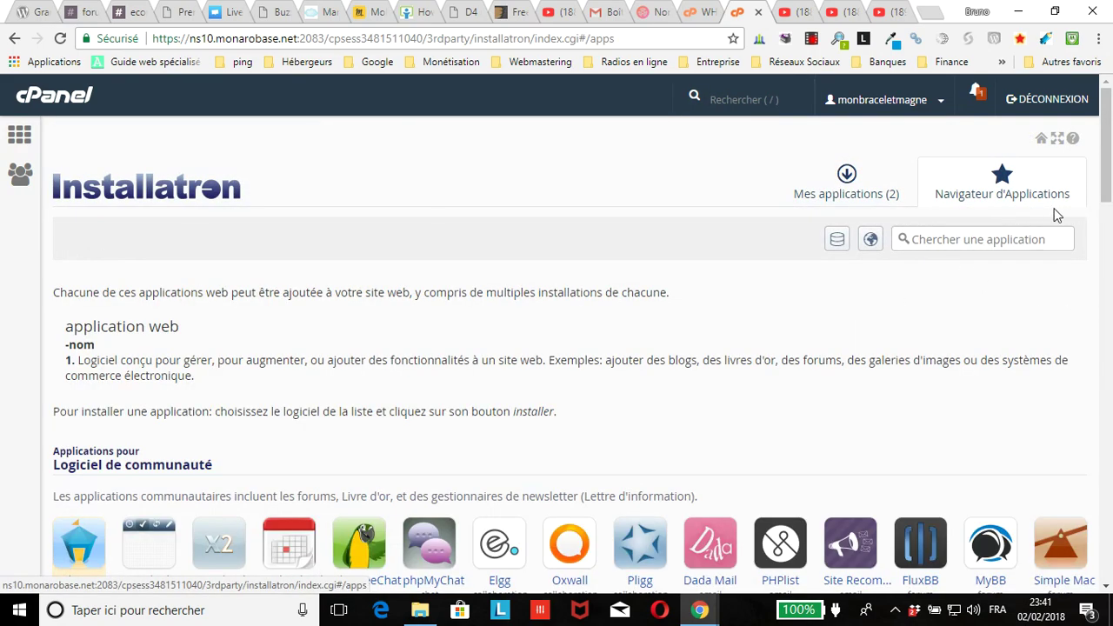
scroll(202, 382, down, 4)
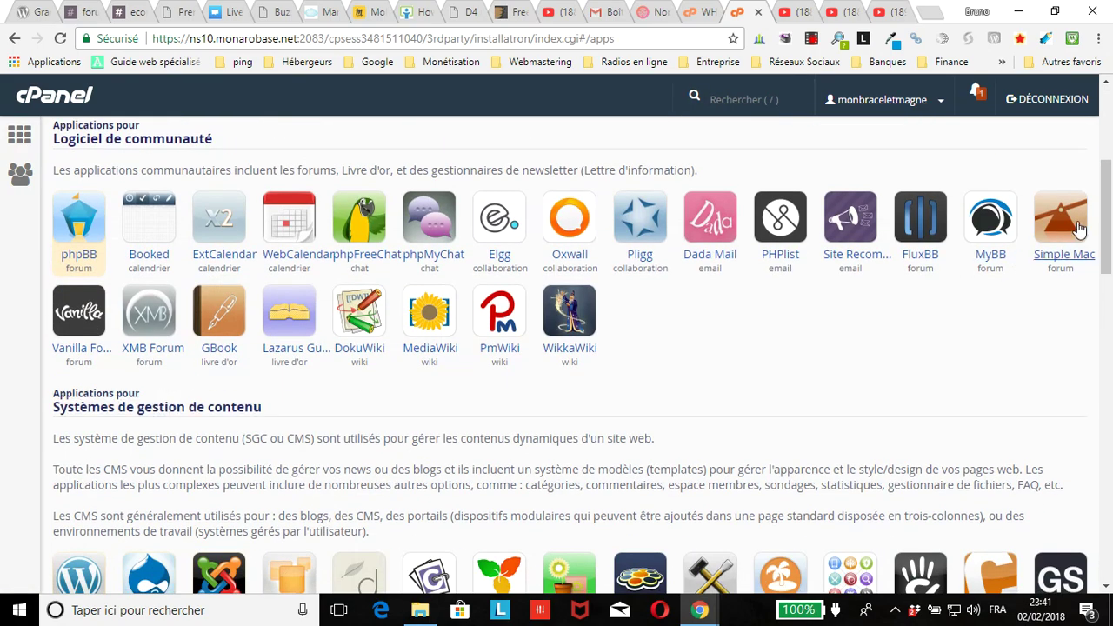
drag(1109, 213, 1097, 289)
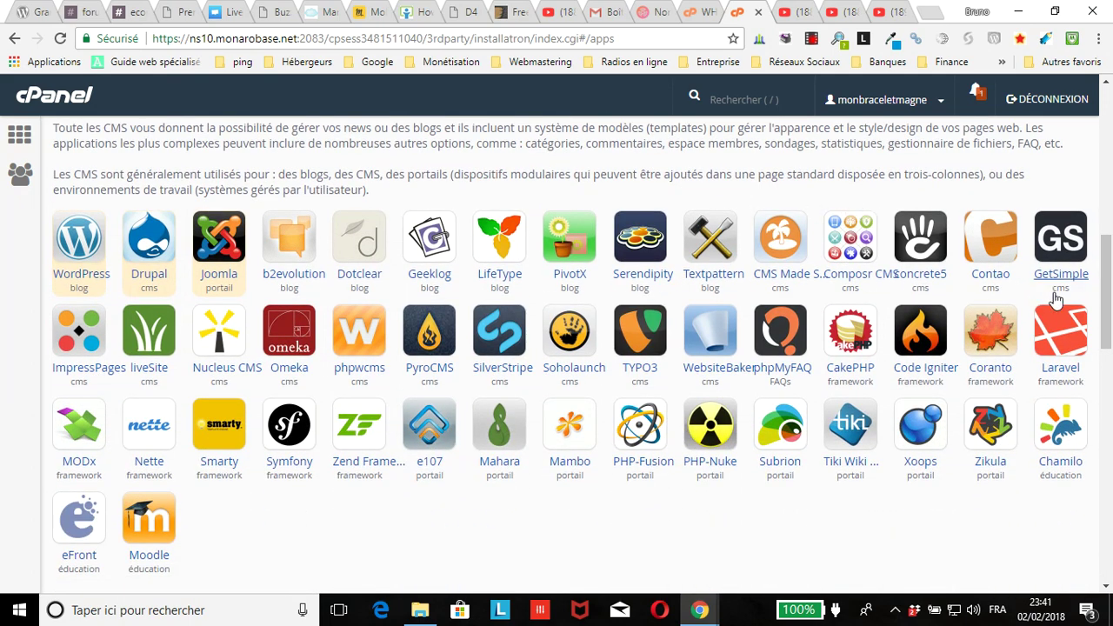
scroll(1110, 300, up, 2)
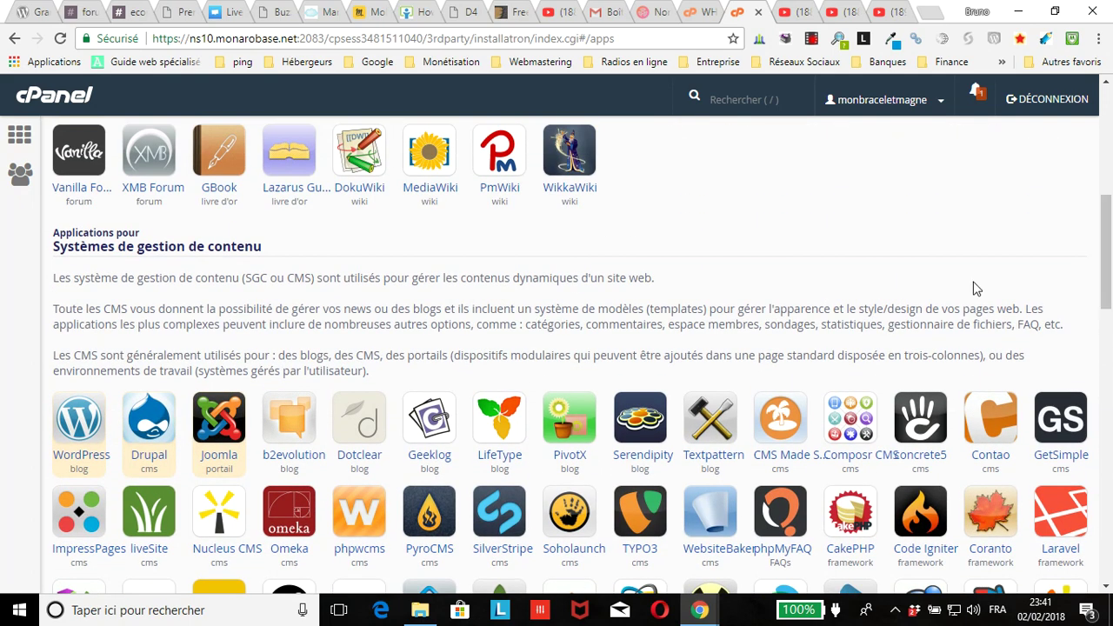
click(75, 439)
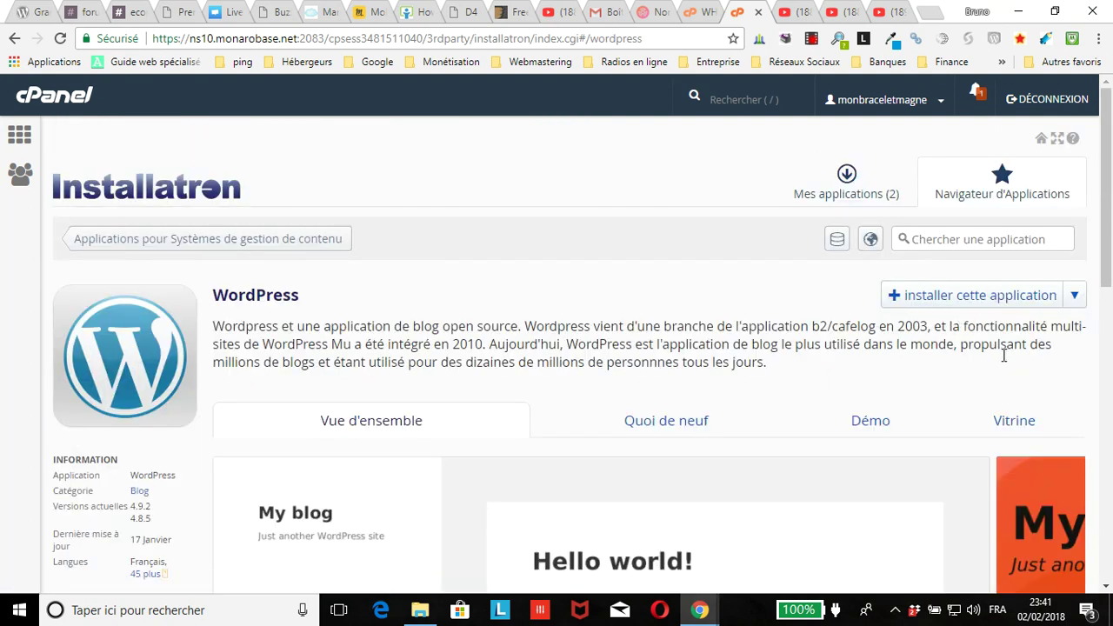
Step: Look over the WordPress overview page and start installing the application
scroll(638, 479, down, 2)
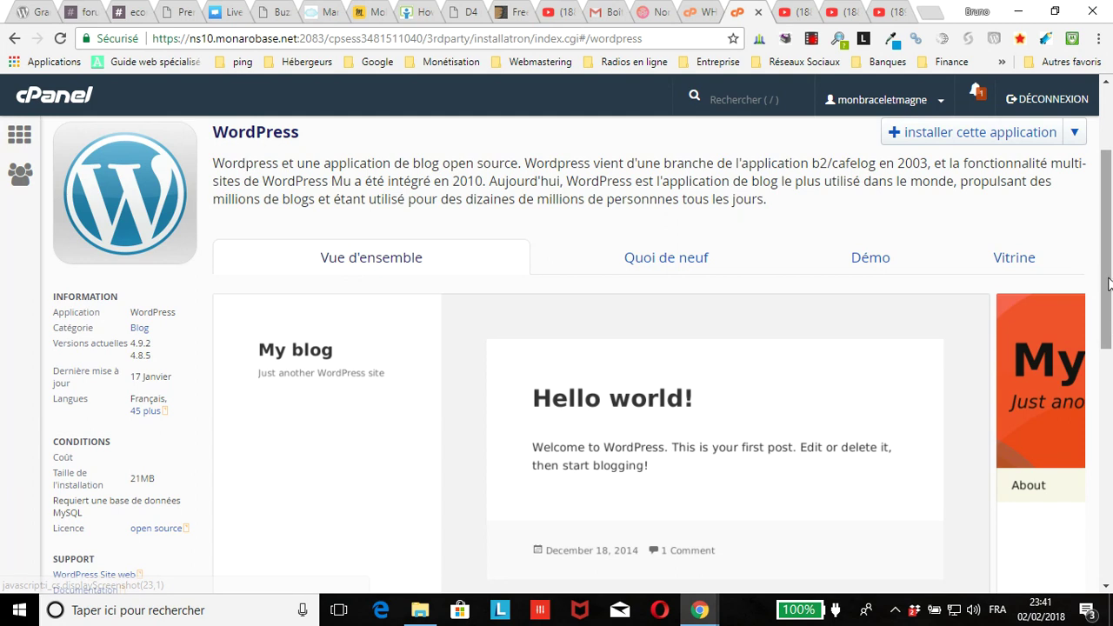
scroll(1109, 285, up, 1)
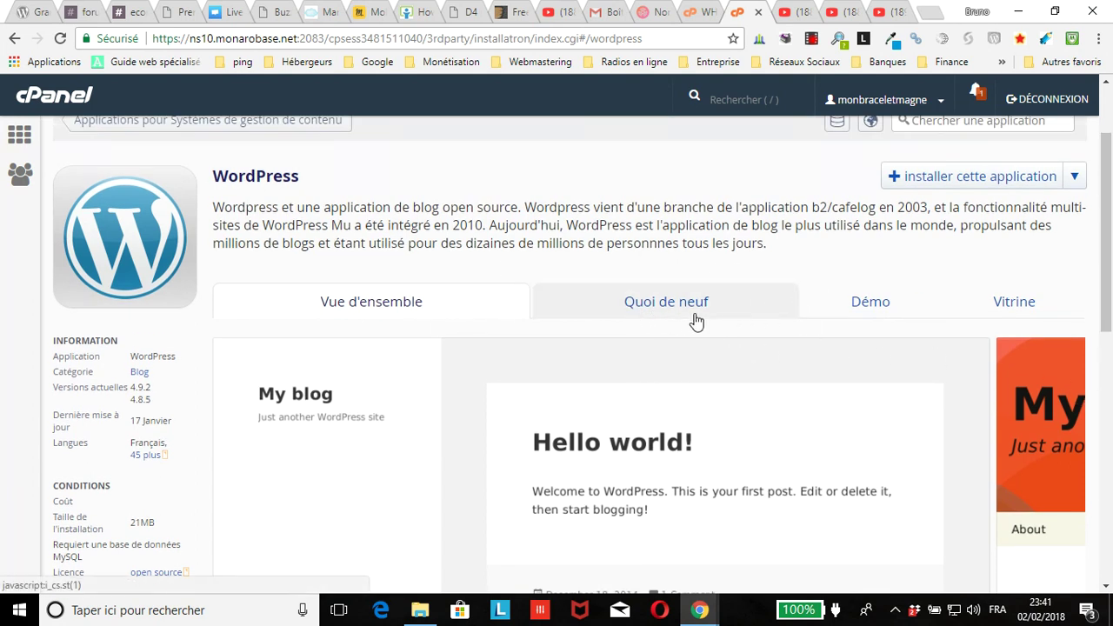
scroll(1110, 337, down, 2)
drag(1109, 338, 1109, 235)
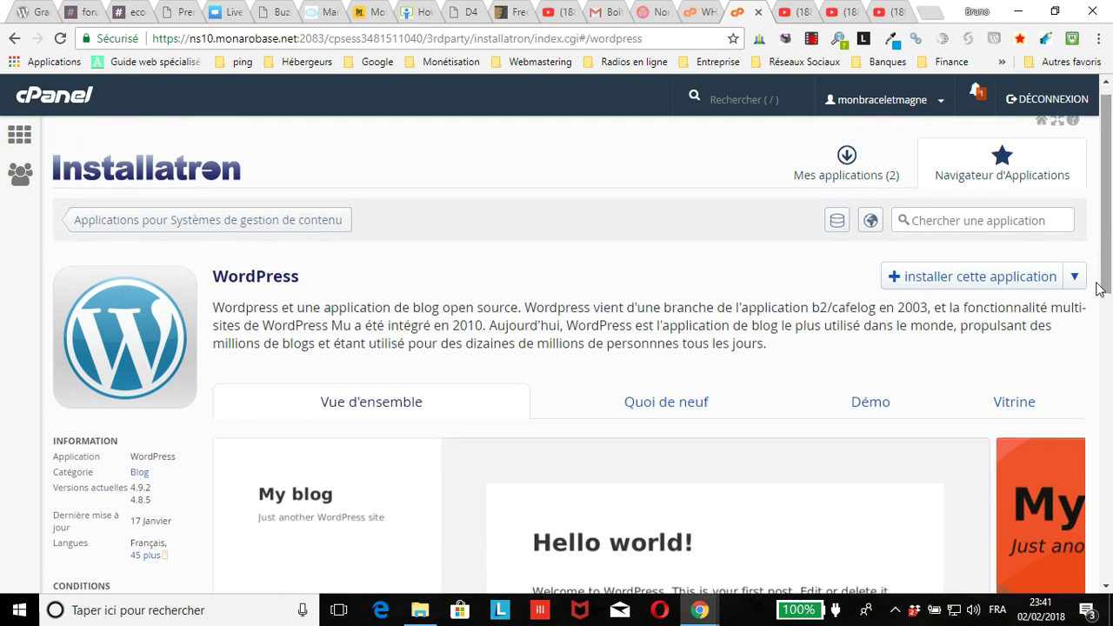
click(936, 278)
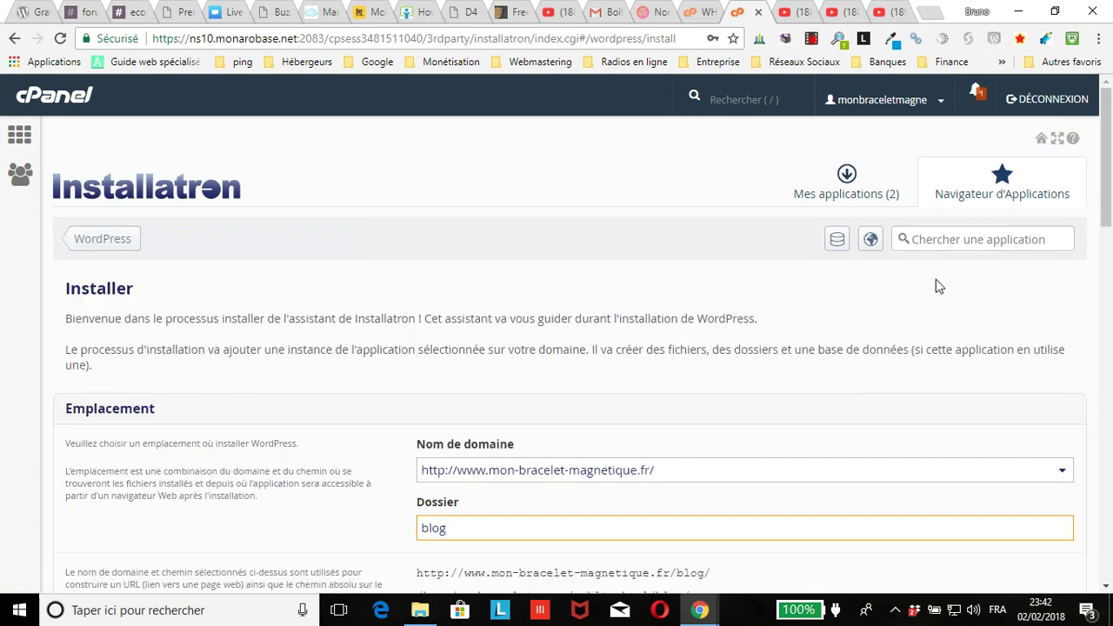
scroll(806, 306, down, 2)
scroll(806, 306, down, 1)
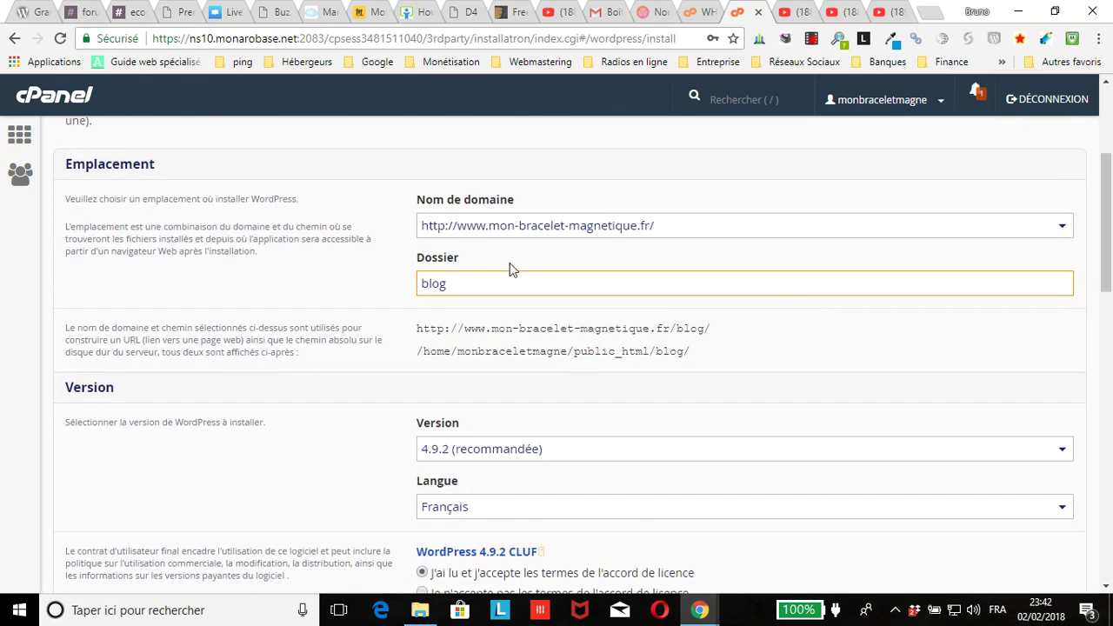
click(720, 229)
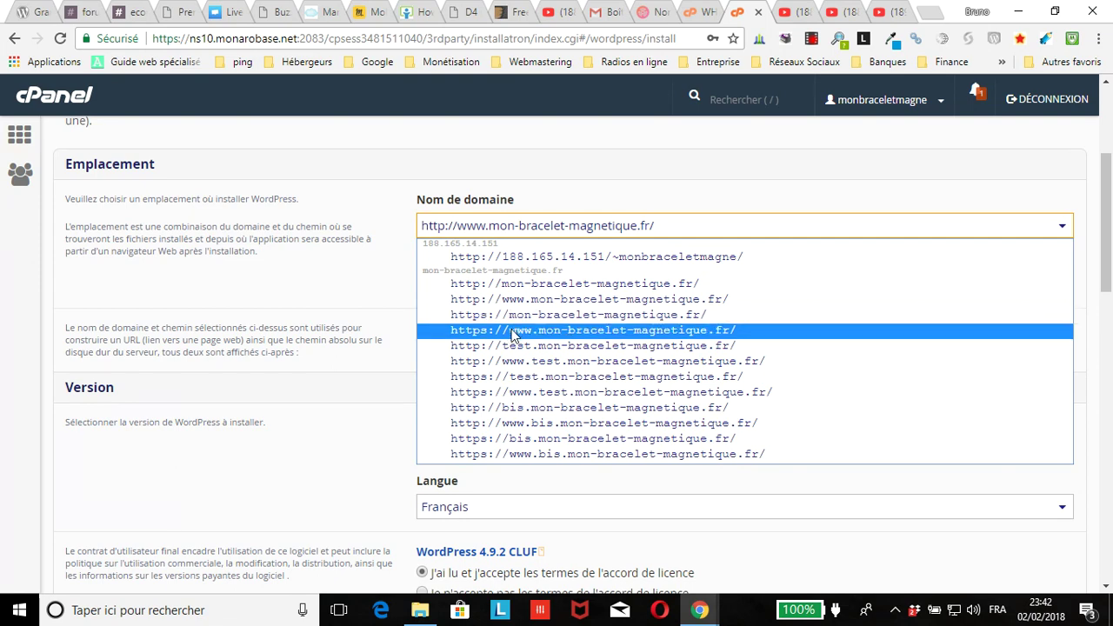
click(586, 331)
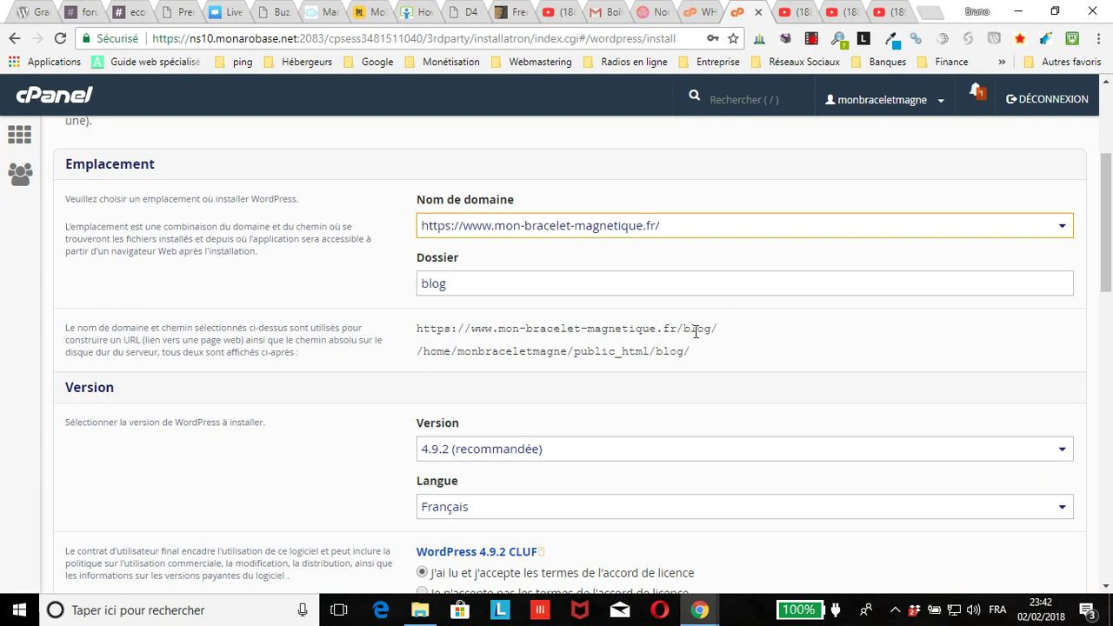
Step: Clear the installation folder name so that WordPress installs at the domain root
click(500, 287)
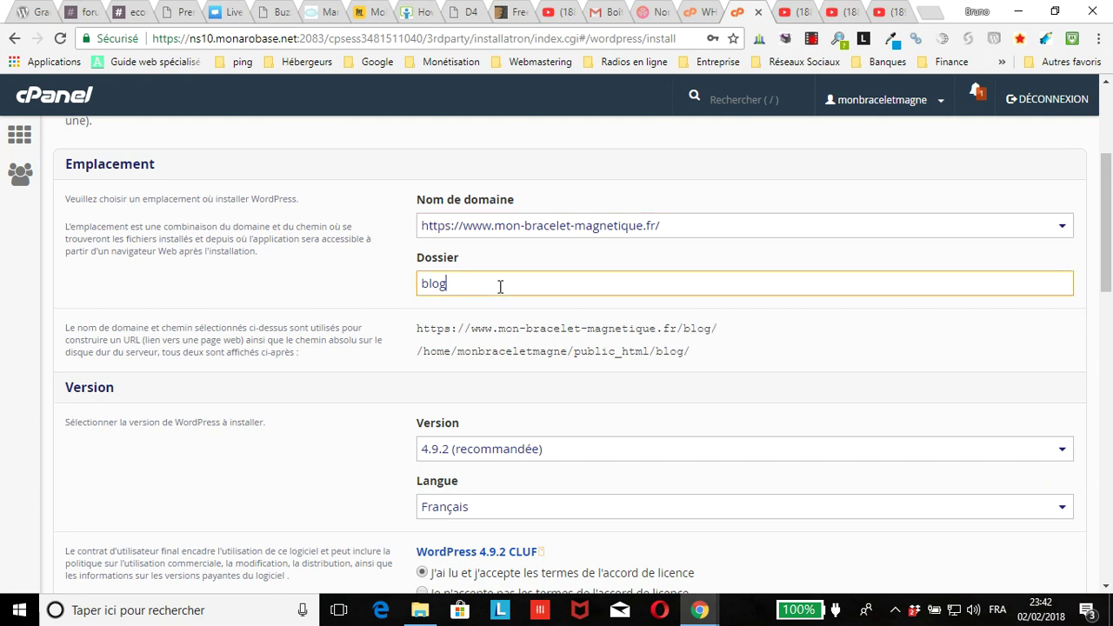
key(BackSpace)
key(BackSpace)
key(BackSpace)
key(BackSpace)
Step: Look through the available WordPress versions and select 4.9.2 (recommandée)
scroll(578, 311, down, 4)
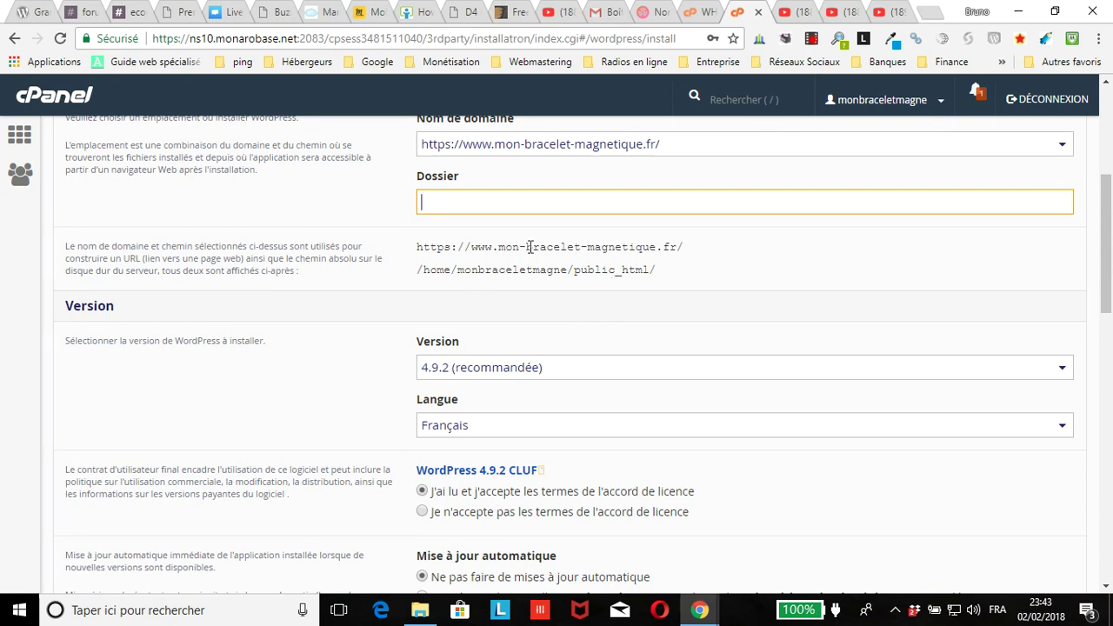
click(530, 287)
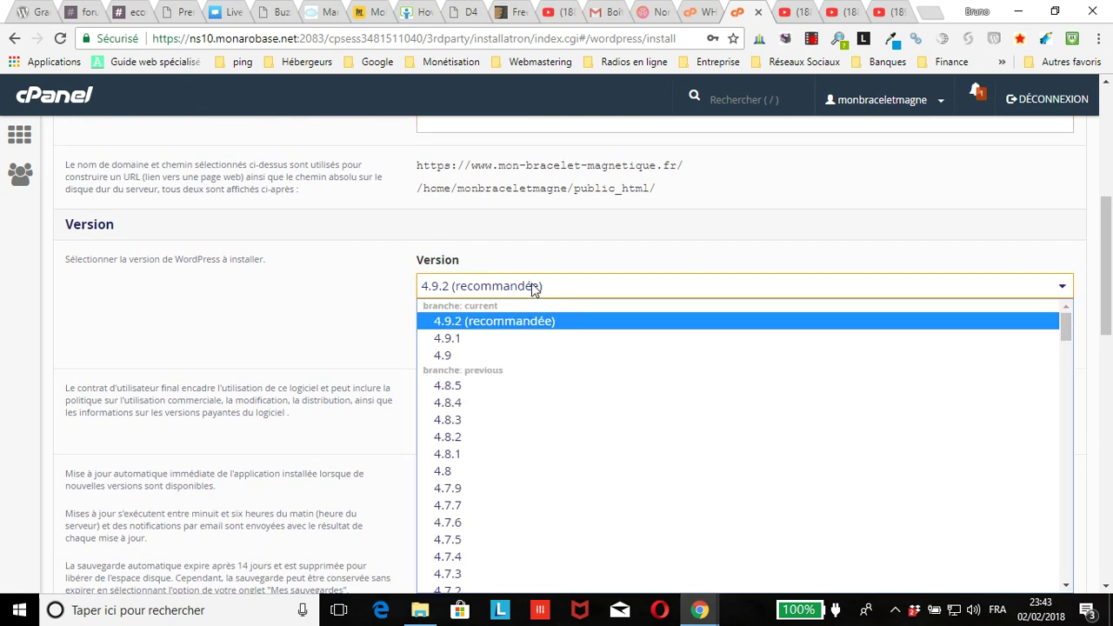
scroll(510, 348, down, 20)
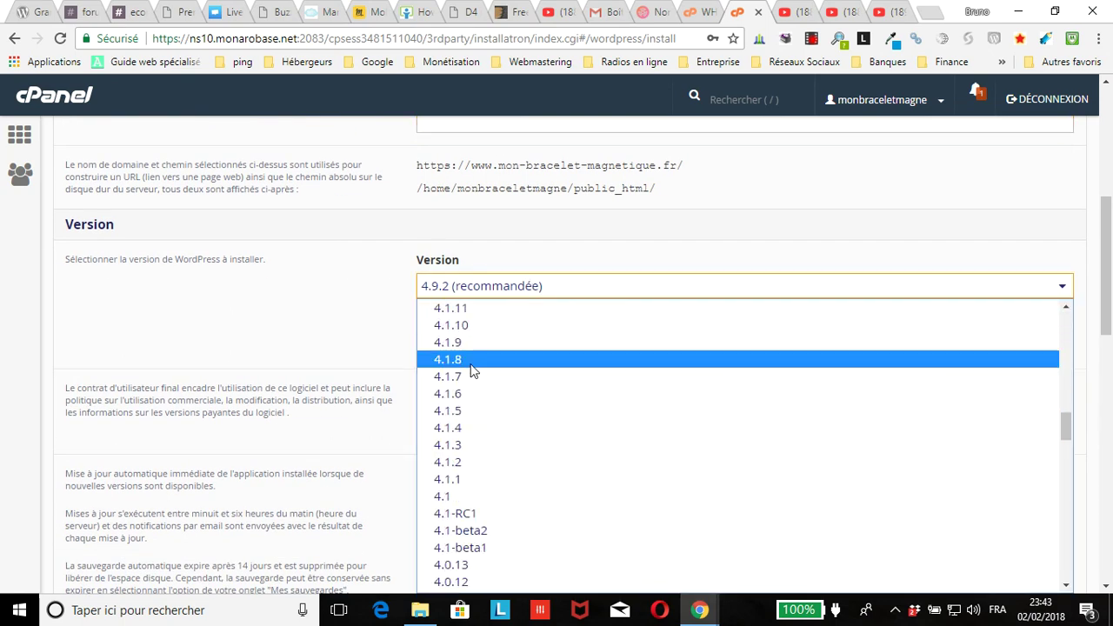
scroll(469, 370, down, 10)
scroll(470, 369, up, 15)
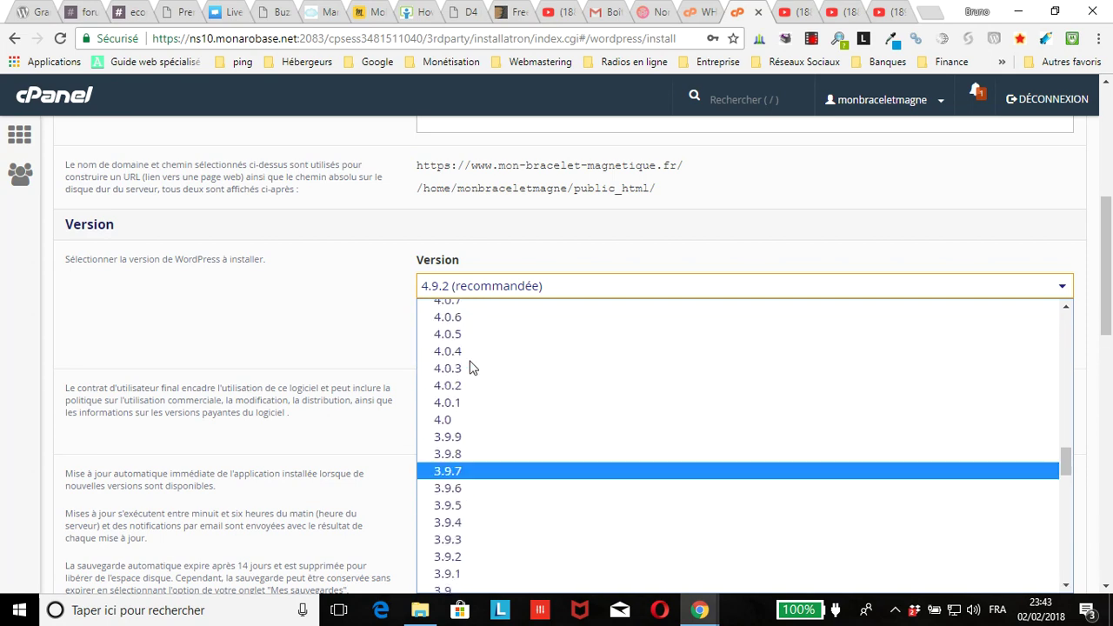
scroll(470, 367, up, 1)
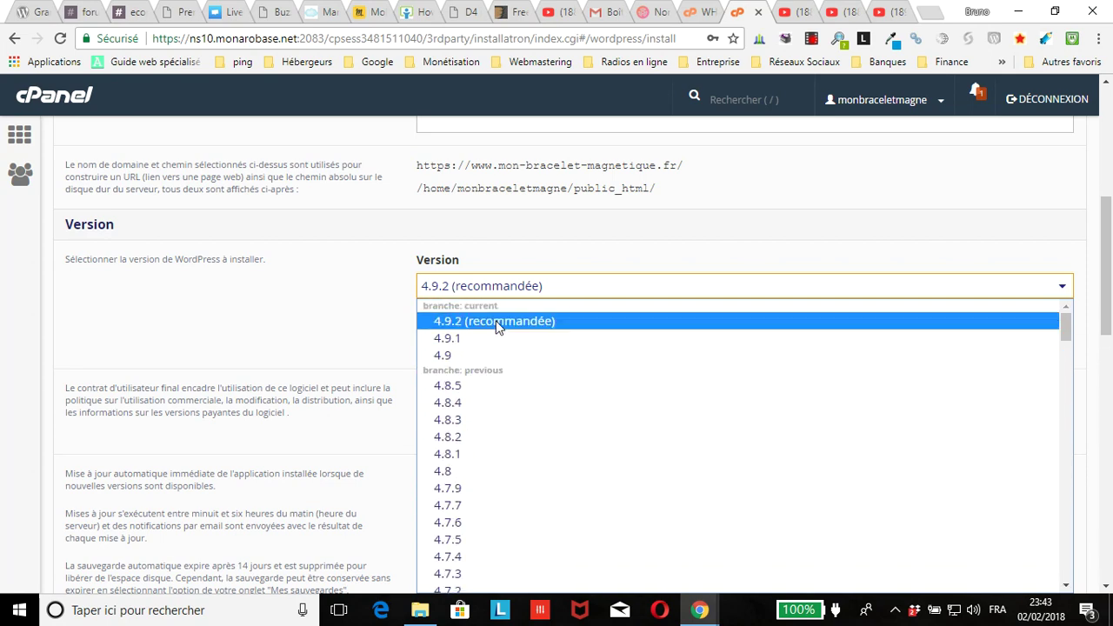
click(498, 326)
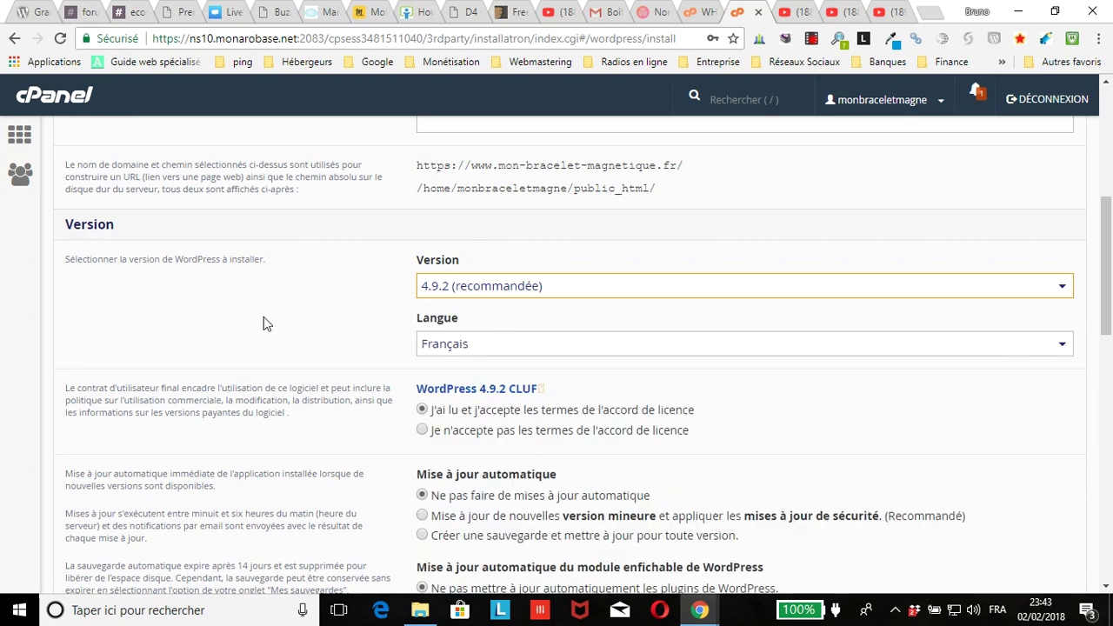
Step: Read through the WordPress 4.9.2 licence agreement and close it
scroll(267, 324, down, 2)
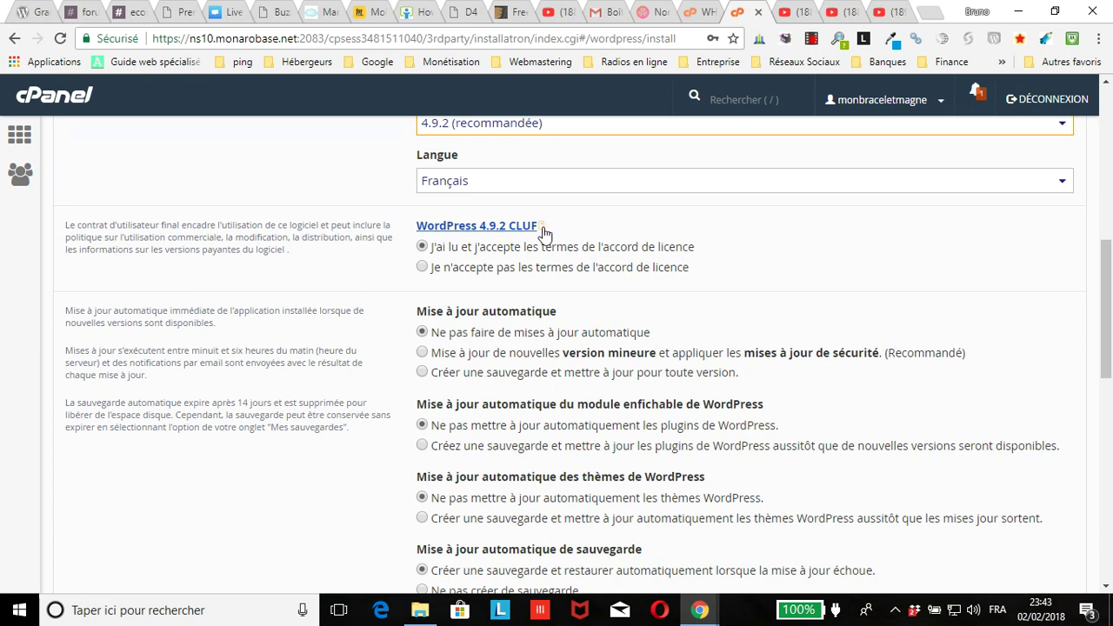
click(480, 230)
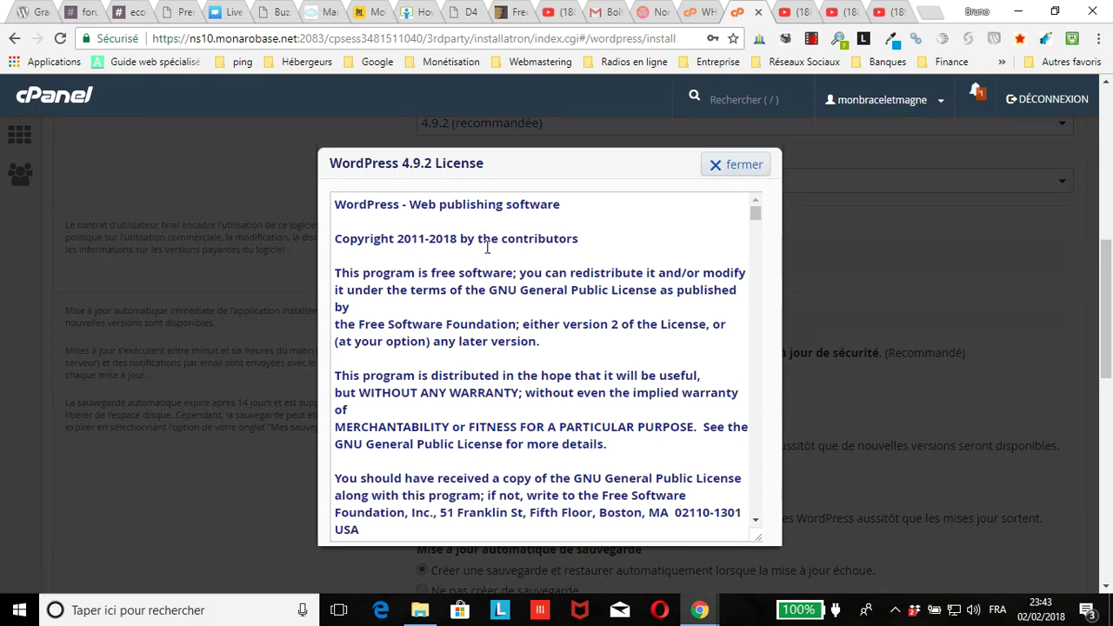
scroll(461, 287, down, 7)
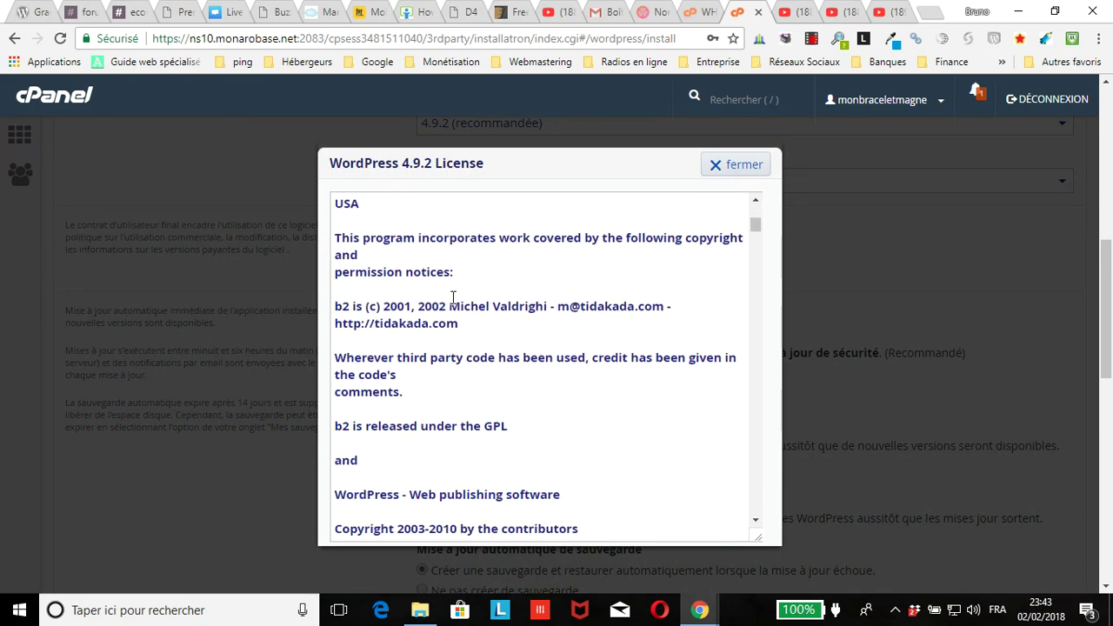
scroll(451, 292, down, 4)
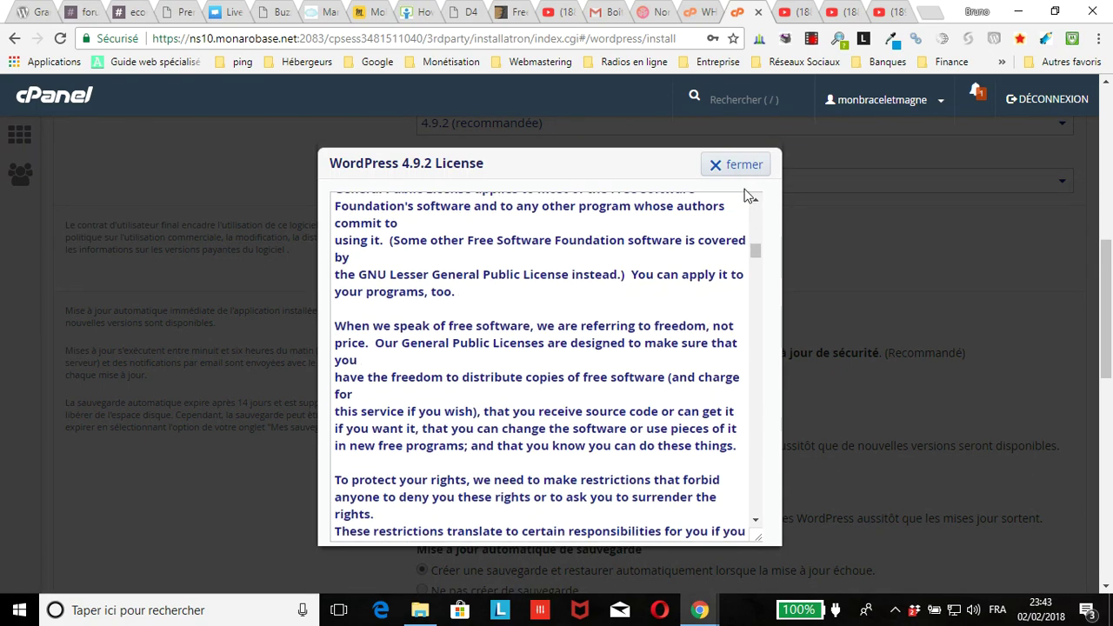
click(735, 167)
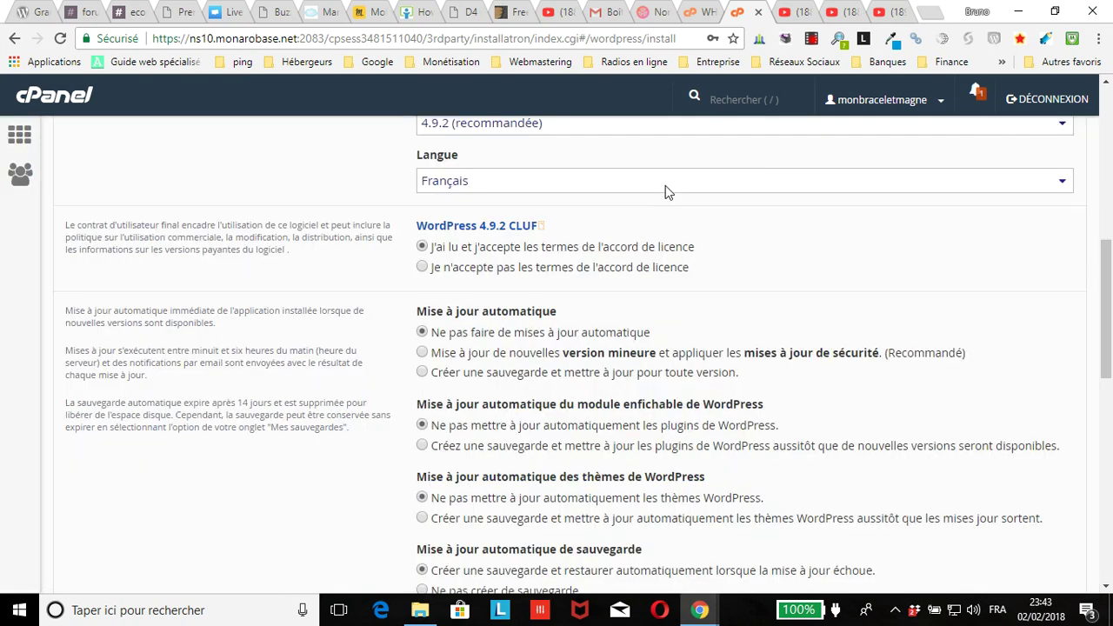
Step: Set automatic updates with a backup for every WordPress version, for the plugins and for the themes
scroll(667, 209, down, 1)
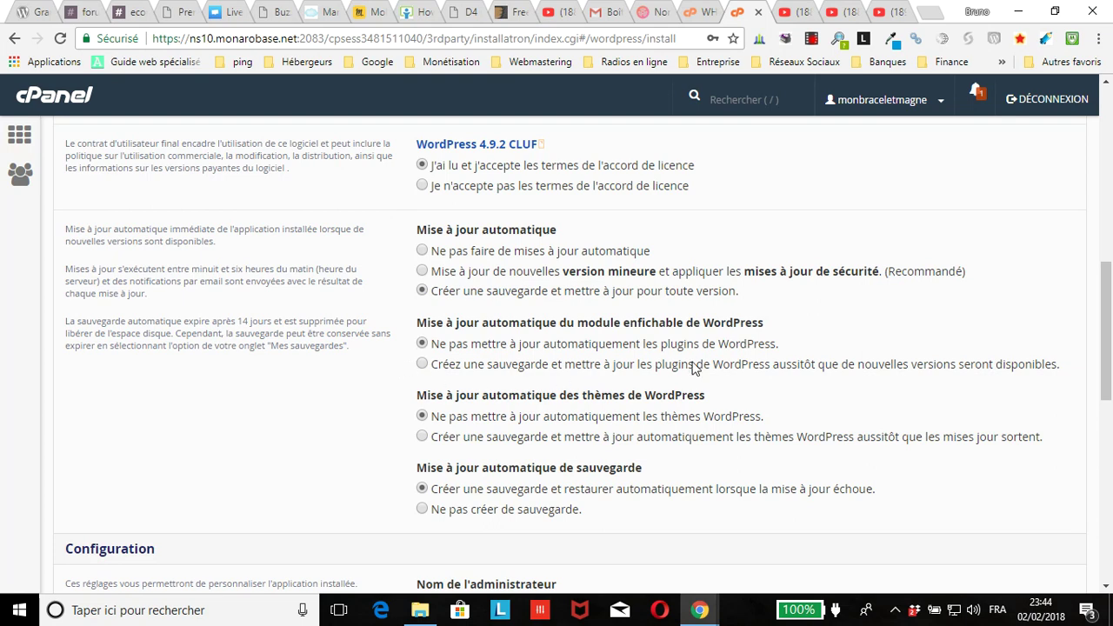
click(422, 364)
click(422, 437)
Step: Reveal and hide the administrator password in the configuration section, and generate a new one
scroll(452, 374, down, 2)
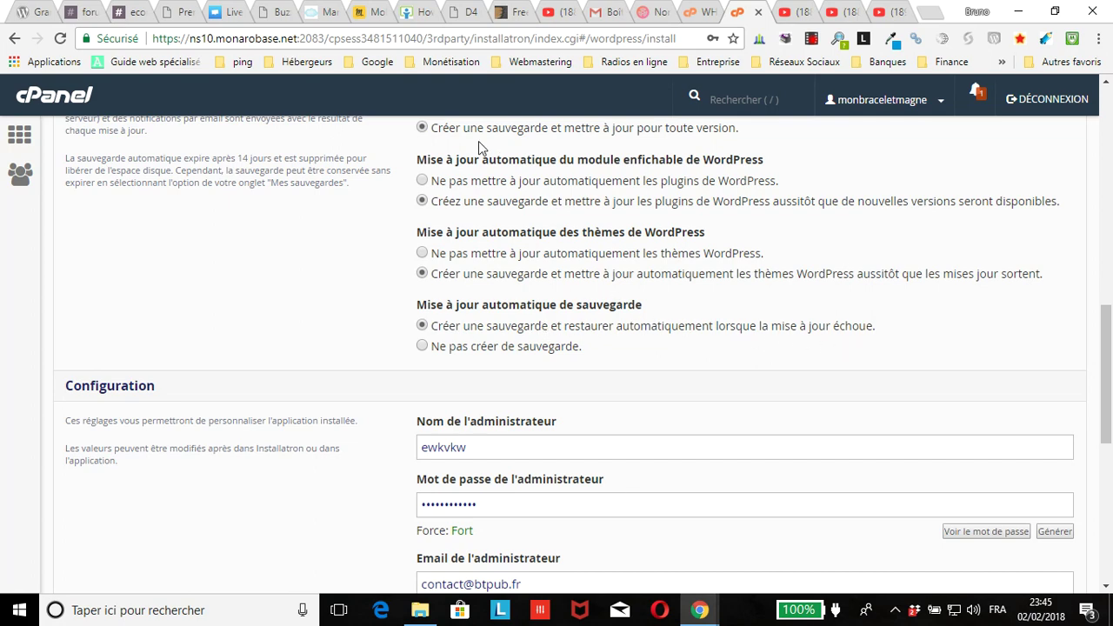
scroll(374, 297, down, 2)
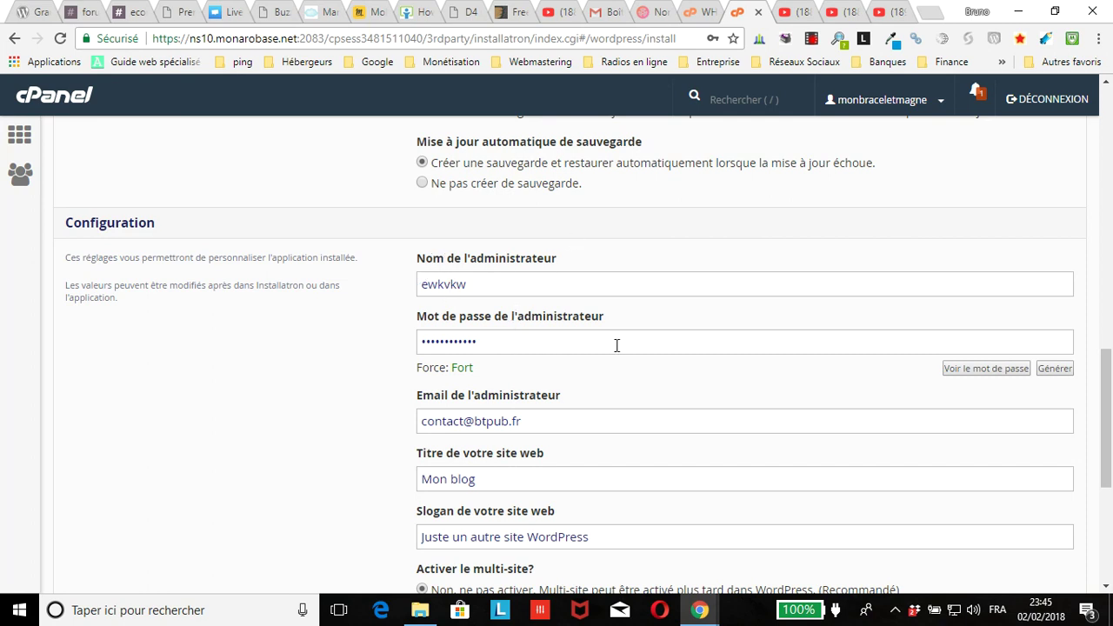
click(968, 372)
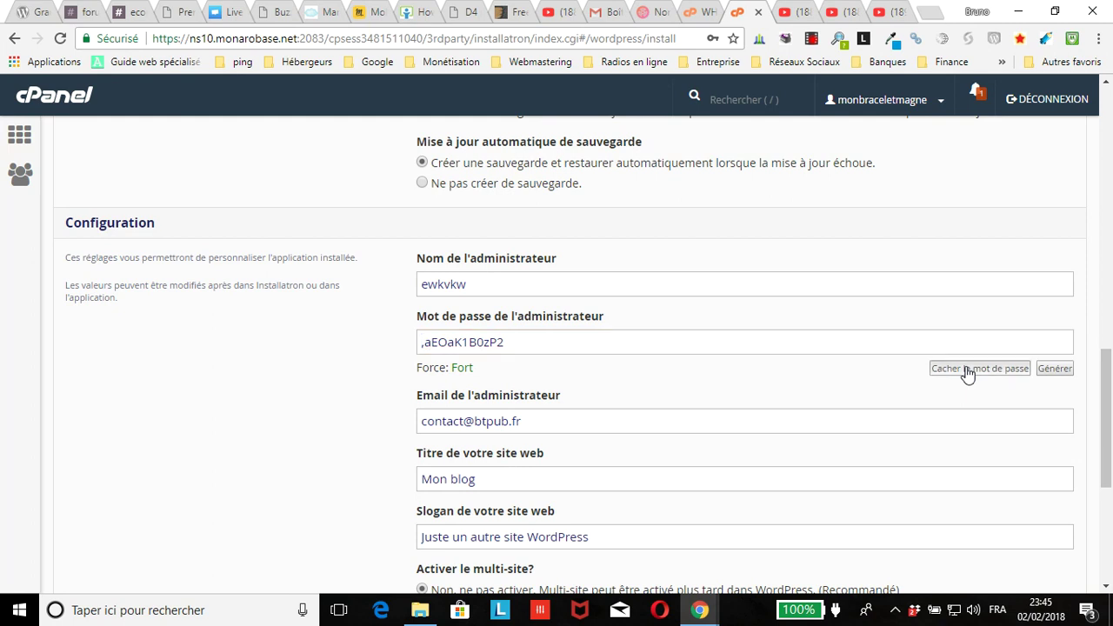
click(968, 372)
click(1055, 372)
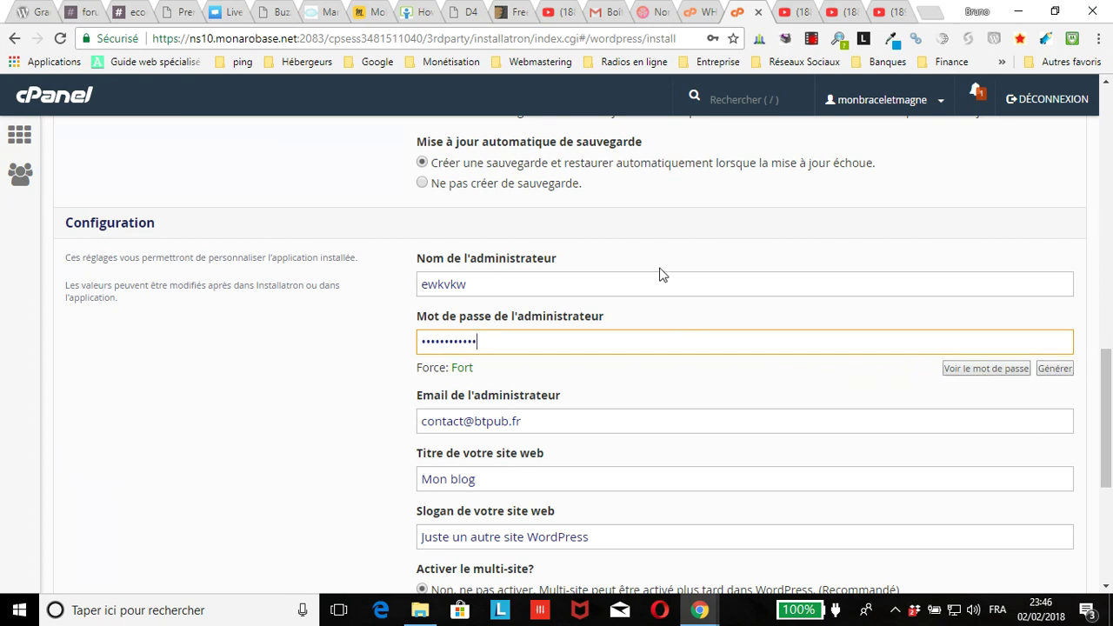
Step: Go past the site title, slogan and multi-site settings and choose to manage the advanced settings manually (Permettez-moi de gérer ces paramètres)
scroll(611, 311, down, 1)
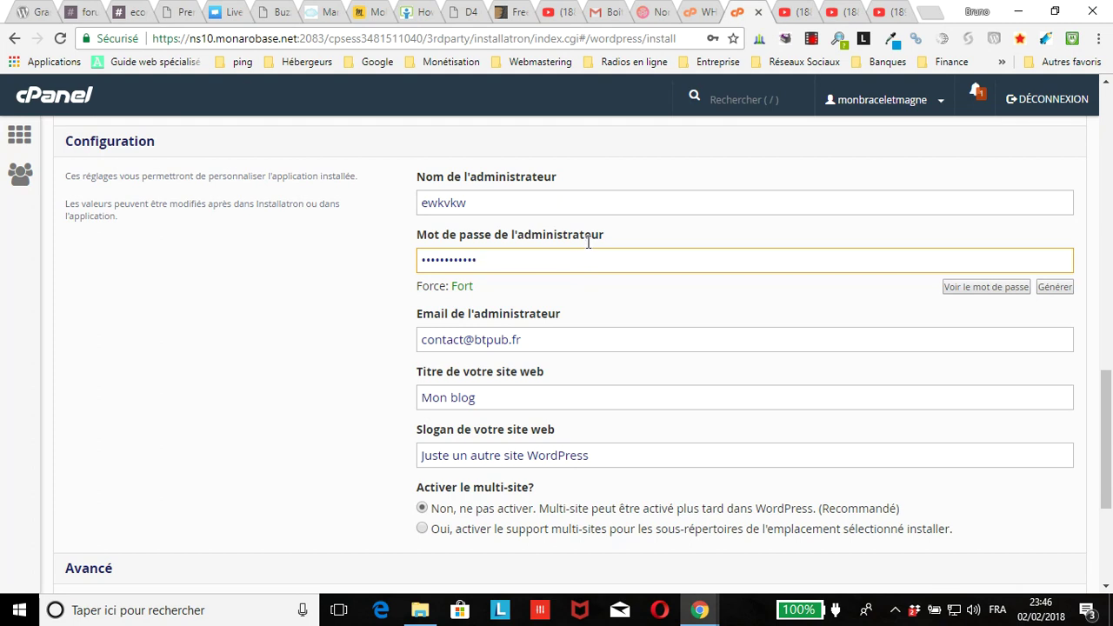
scroll(548, 247, down, 1)
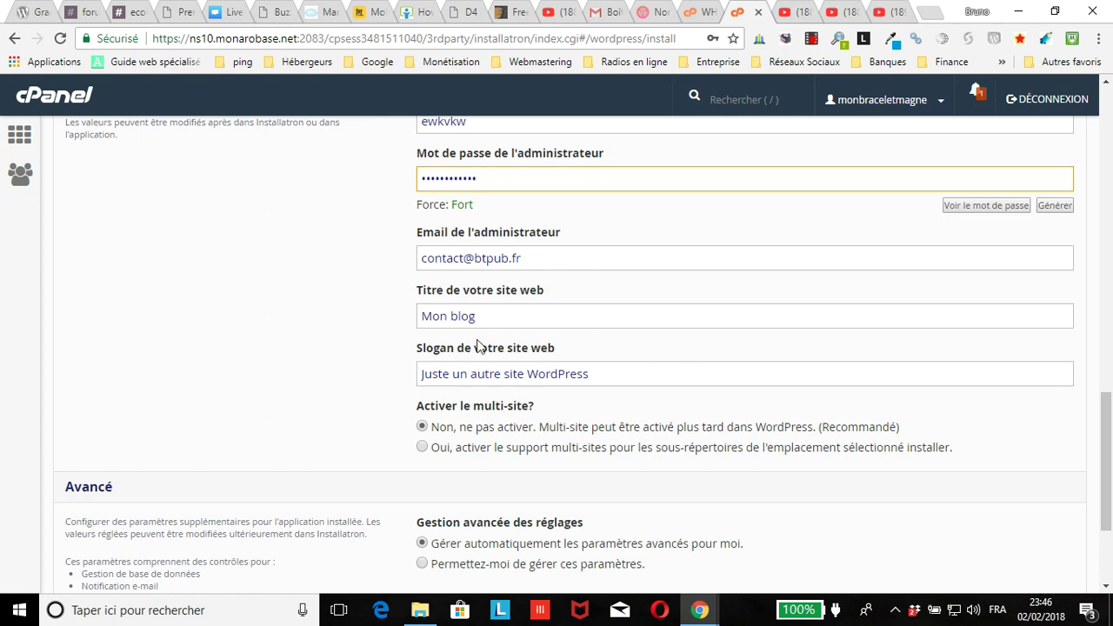
scroll(413, 344, down, 3)
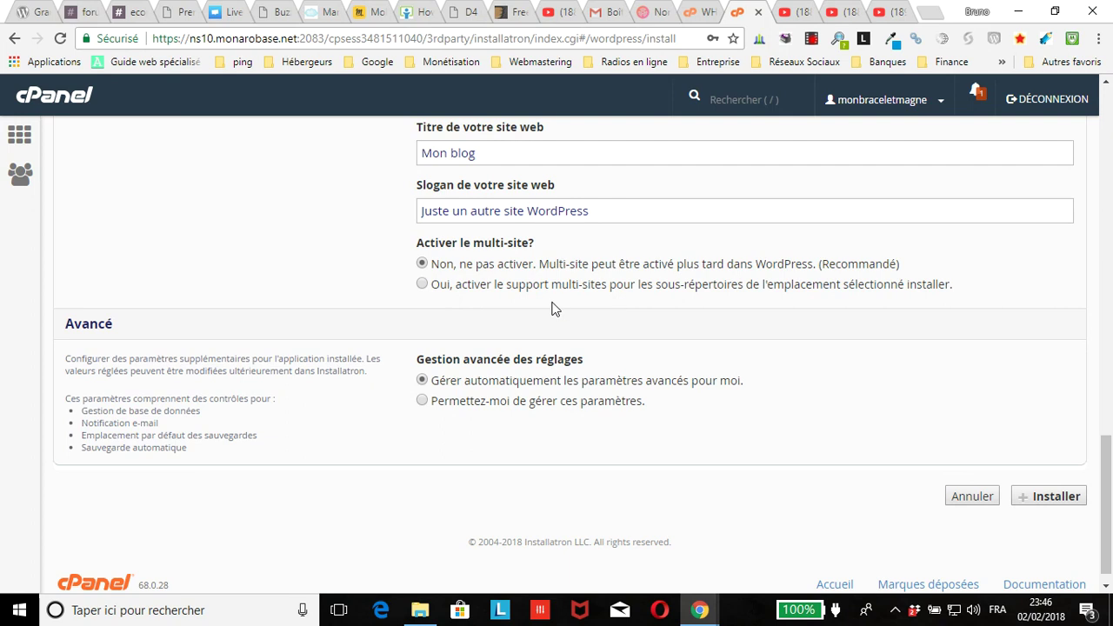
click(422, 400)
scroll(852, 448, down, 4)
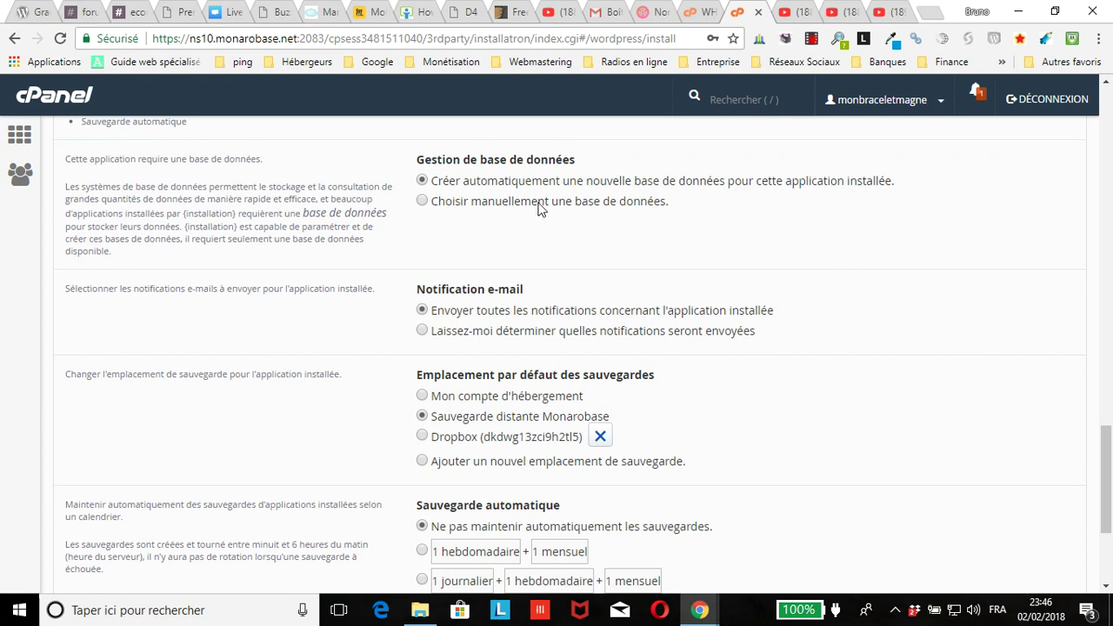
Step: Review the manual database fields and the individual e-mail notification choices, then restore automatic database creation and sending of all notifications
click(423, 201)
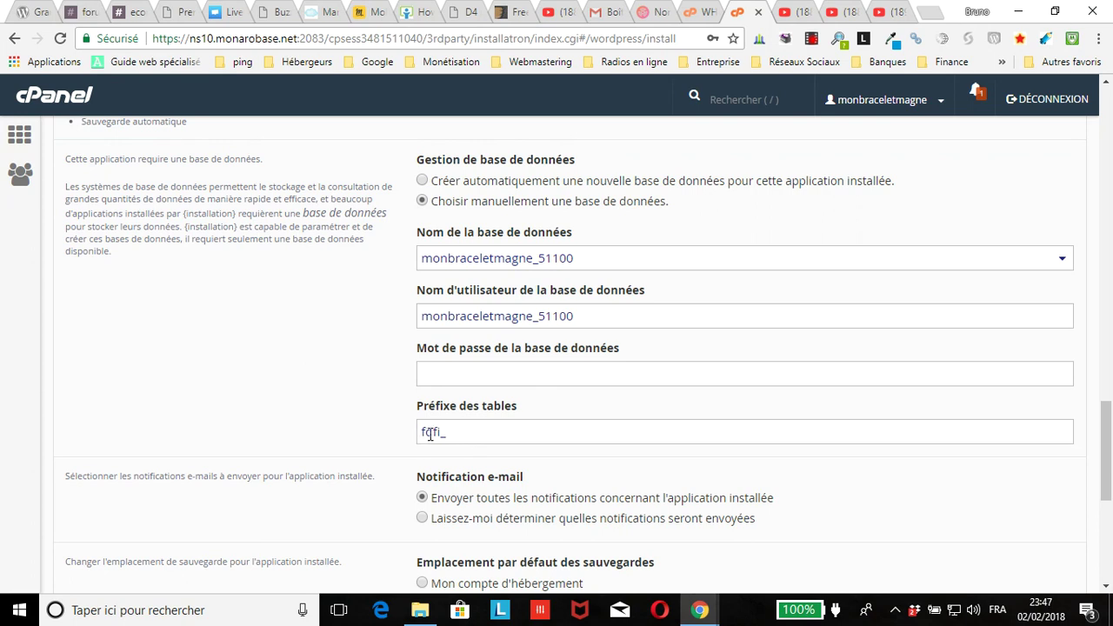
click(422, 181)
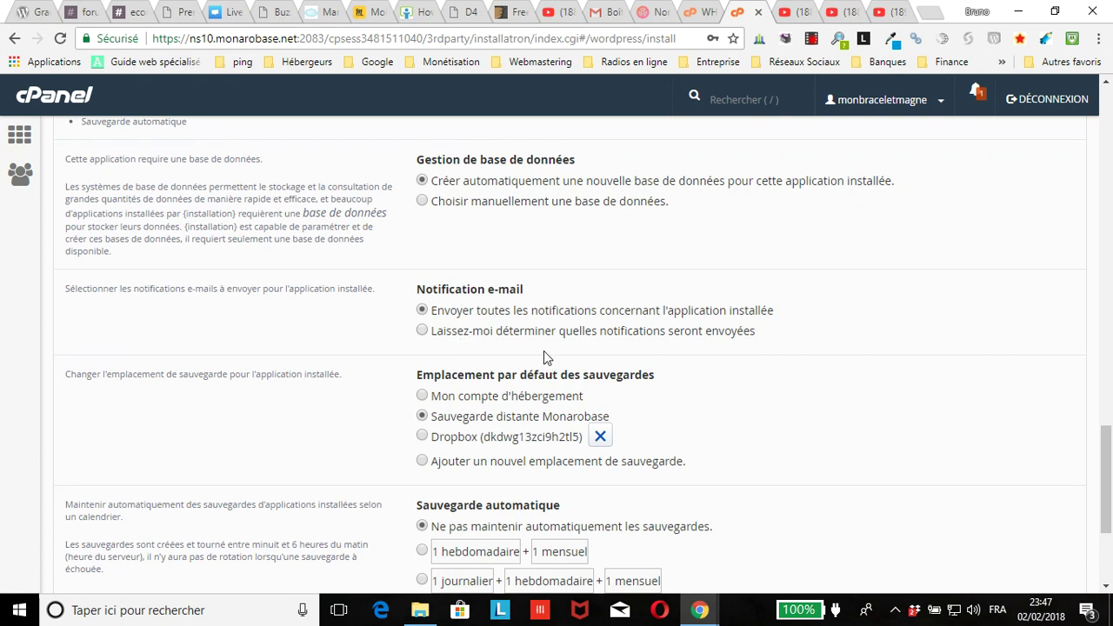
click(423, 331)
scroll(649, 381, down, 2)
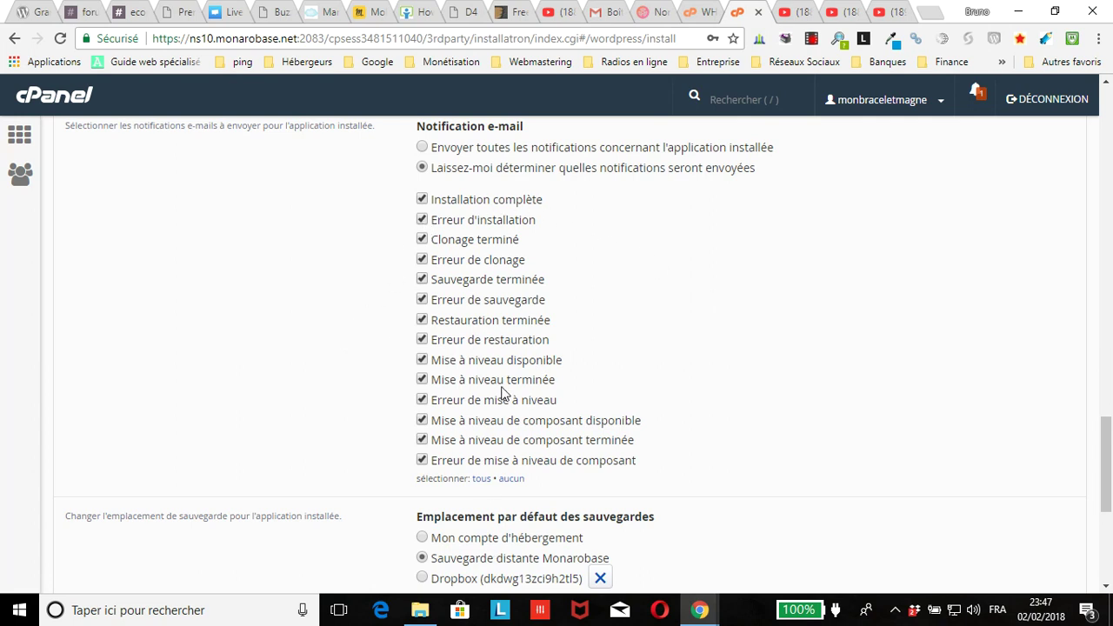
click(422, 147)
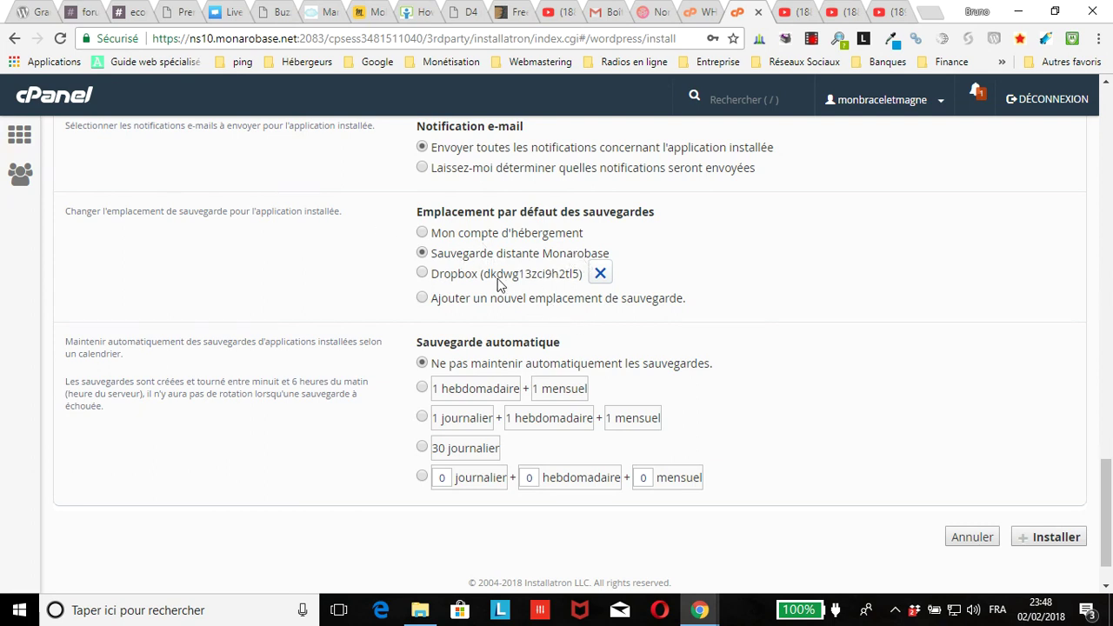
Step: Review the protocols offered for a new backup location, including FTP and Dropbox, then set the location back to Sauvegarde distante Monarobase
click(422, 298)
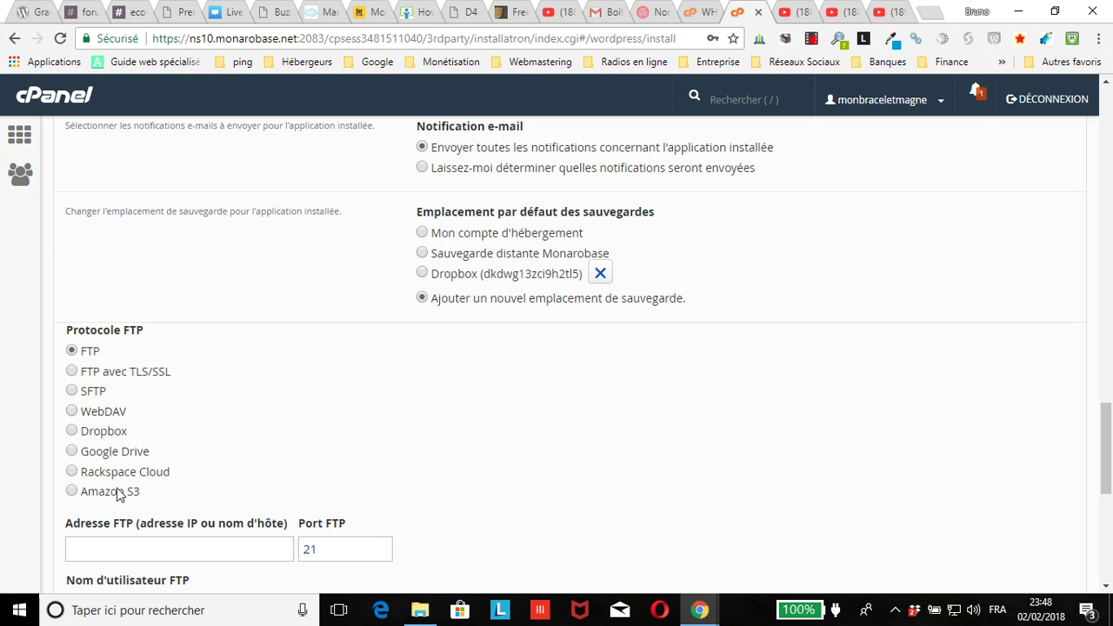
scroll(122, 495, down, 2)
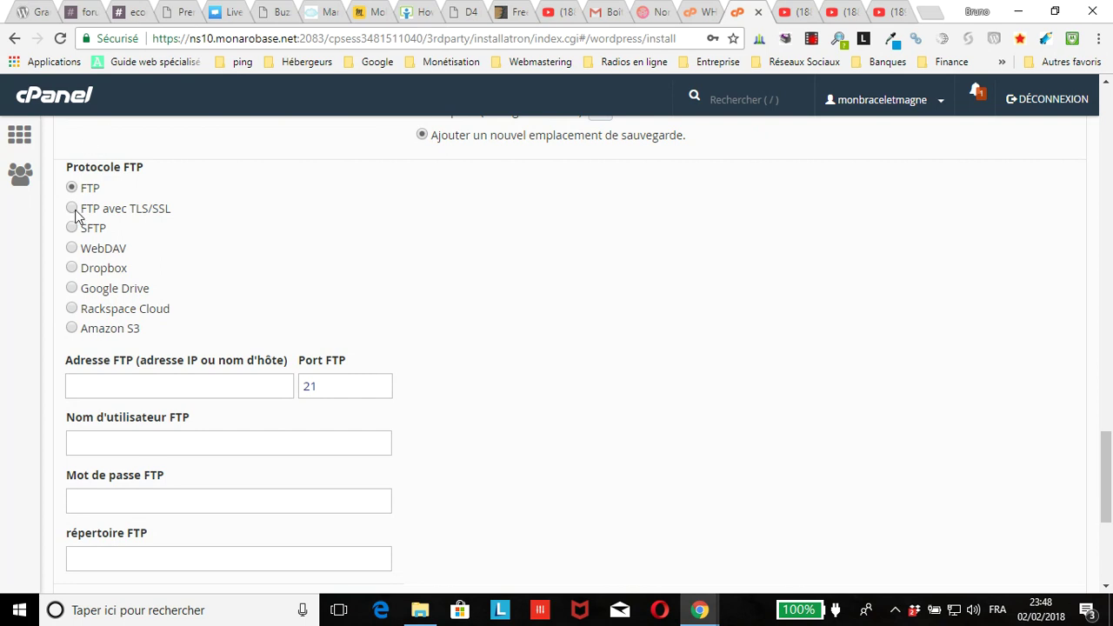
scroll(179, 348, down, 3)
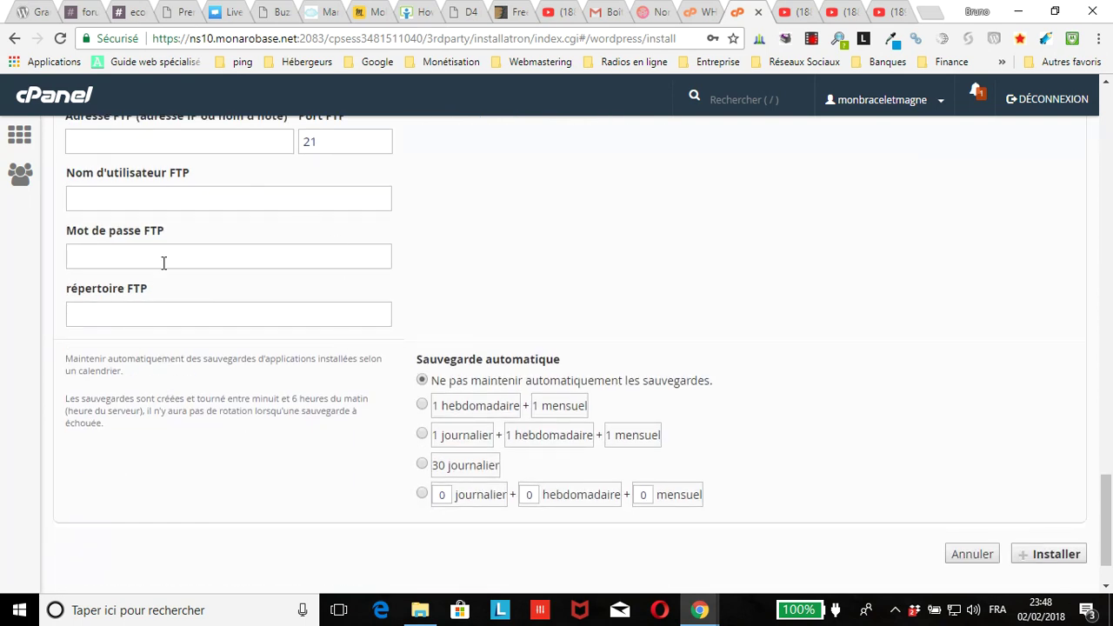
scroll(235, 300, up, 1)
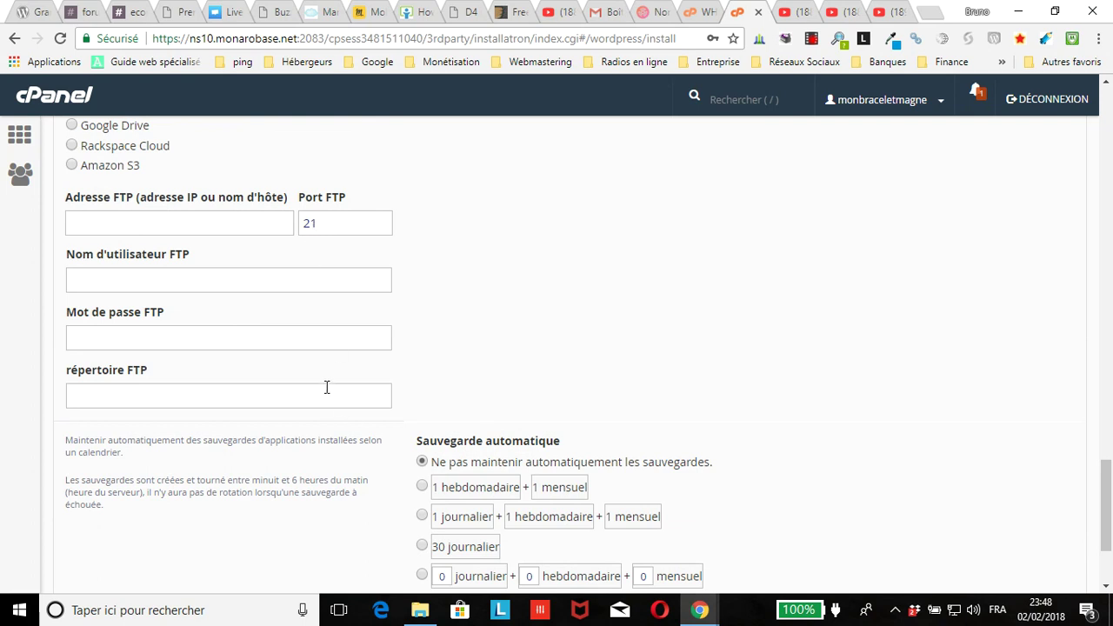
scroll(250, 378, up, 2)
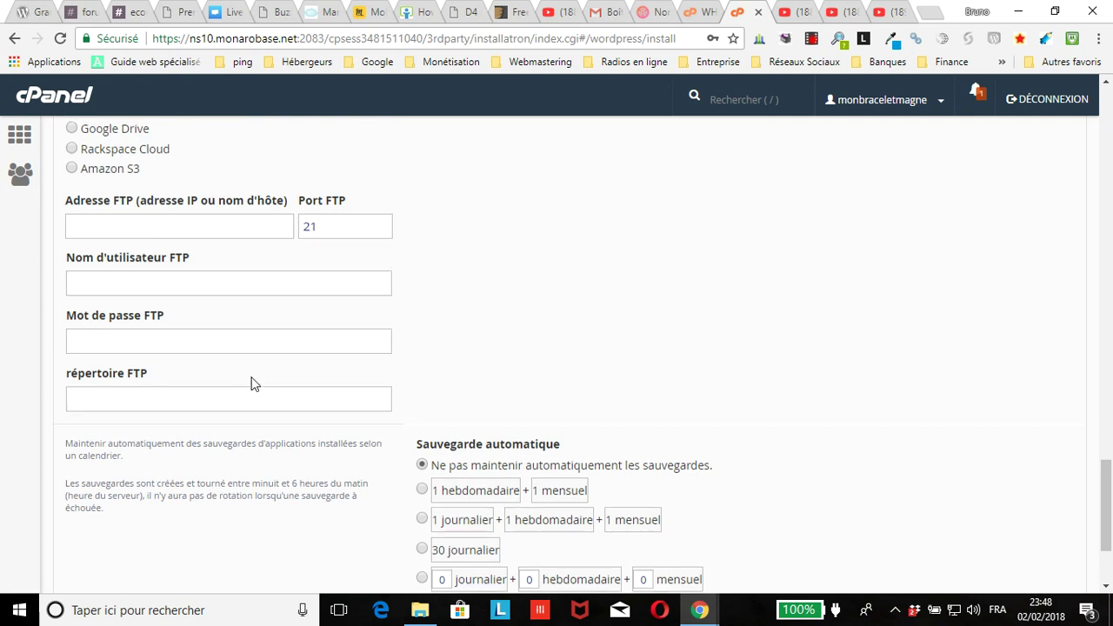
scroll(253, 376, up, 2)
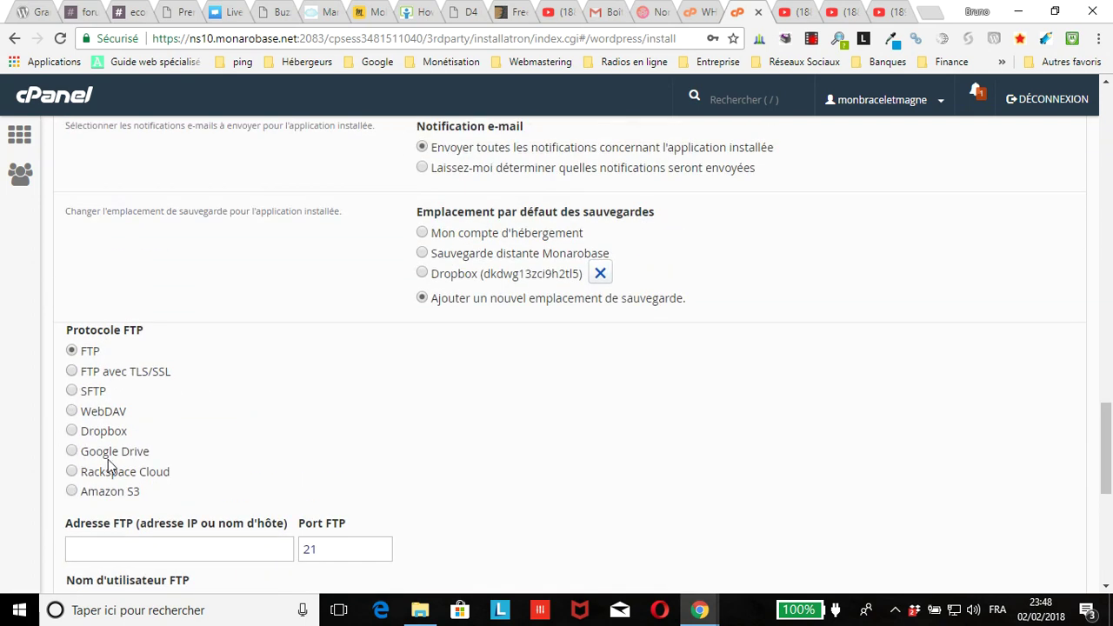
click(96, 431)
scroll(166, 435, down, 4)
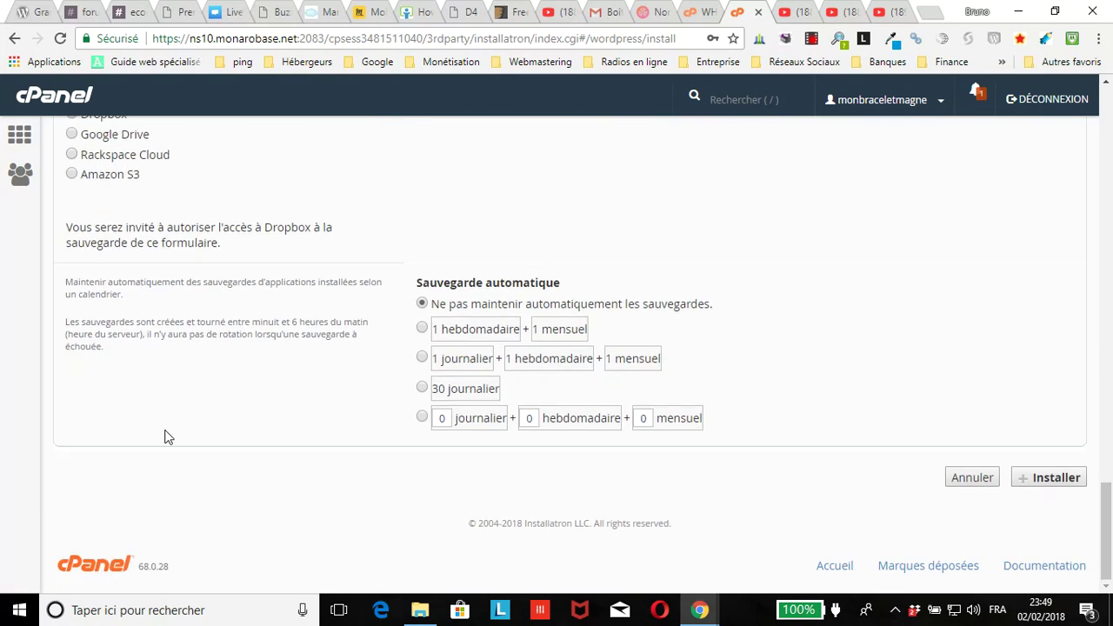
scroll(166, 435, up, 1)
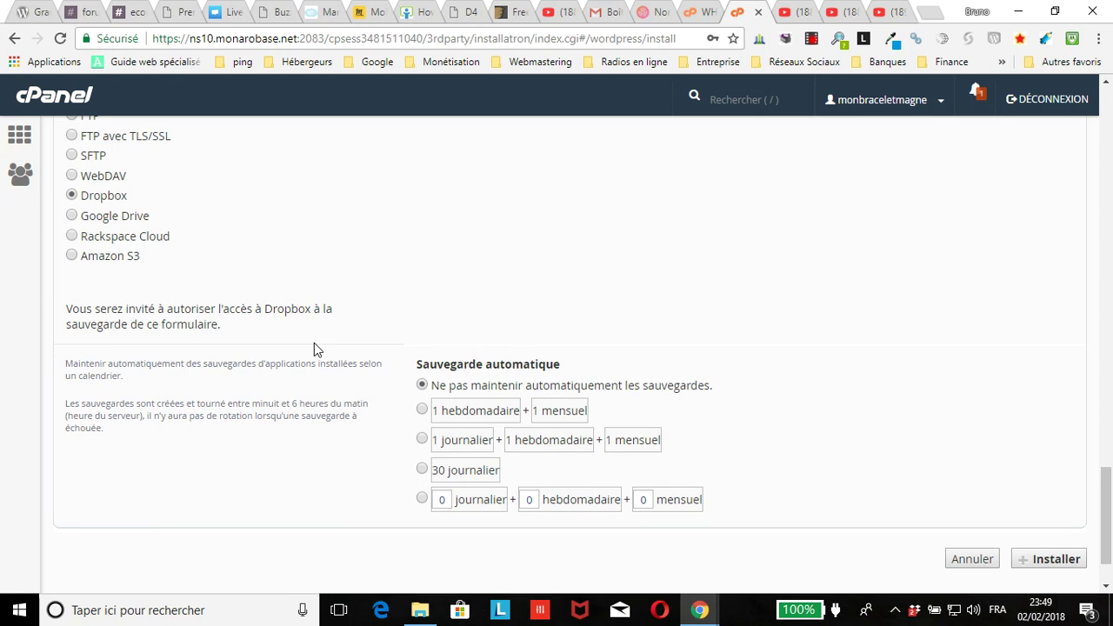
scroll(403, 318, up, 4)
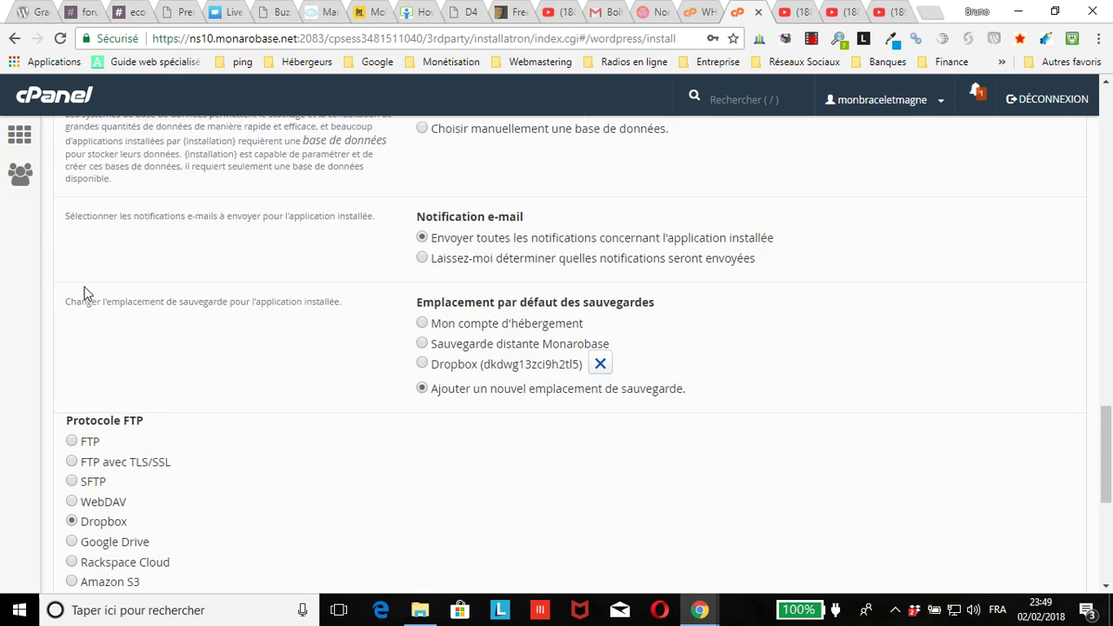
click(440, 345)
Step: Enter 10 as the daily count in the custom automatic backup schedule and start the WordPress installation
scroll(461, 346, down, 2)
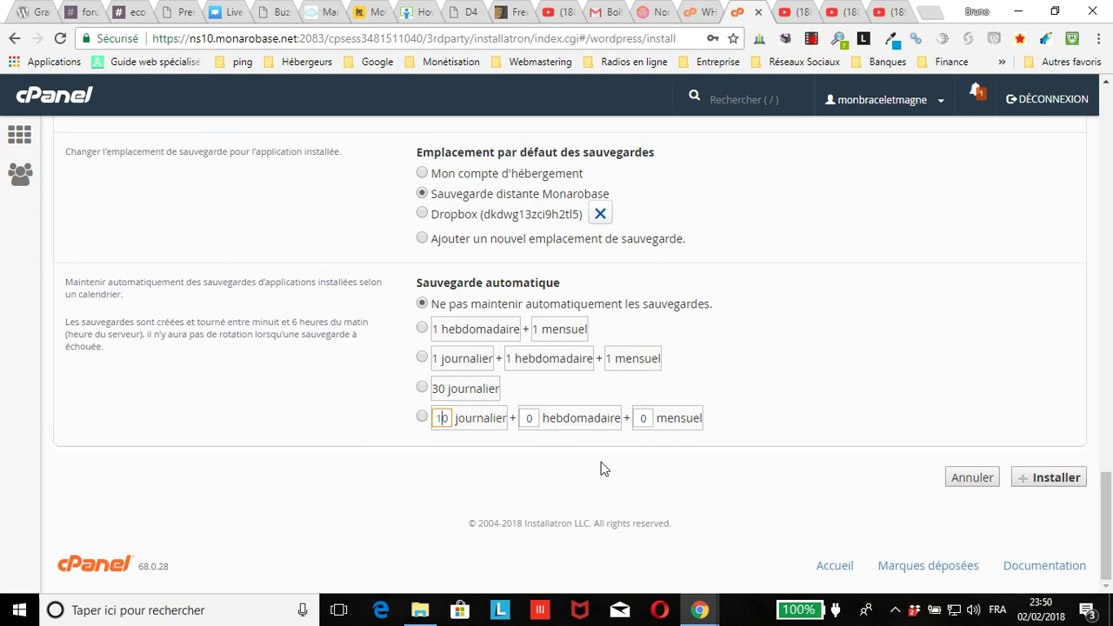
key(Tab)
text(10)
key(Tab)
click(1058, 485)
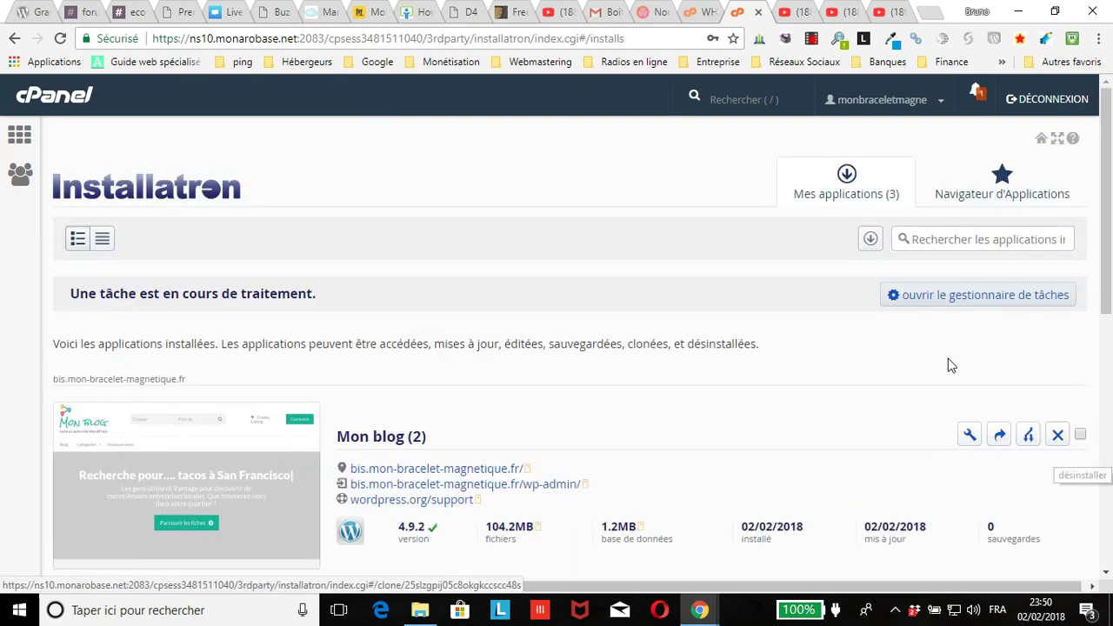
scroll(941, 359, down, 3)
scroll(941, 358, down, 2)
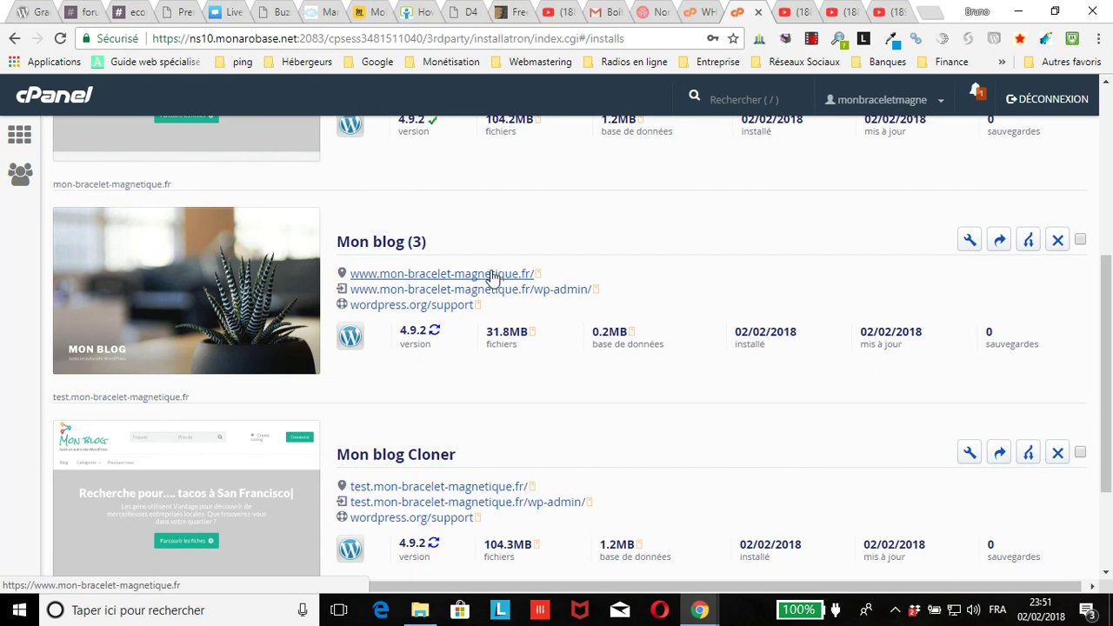
click(431, 277)
scroll(699, 296, down, 4)
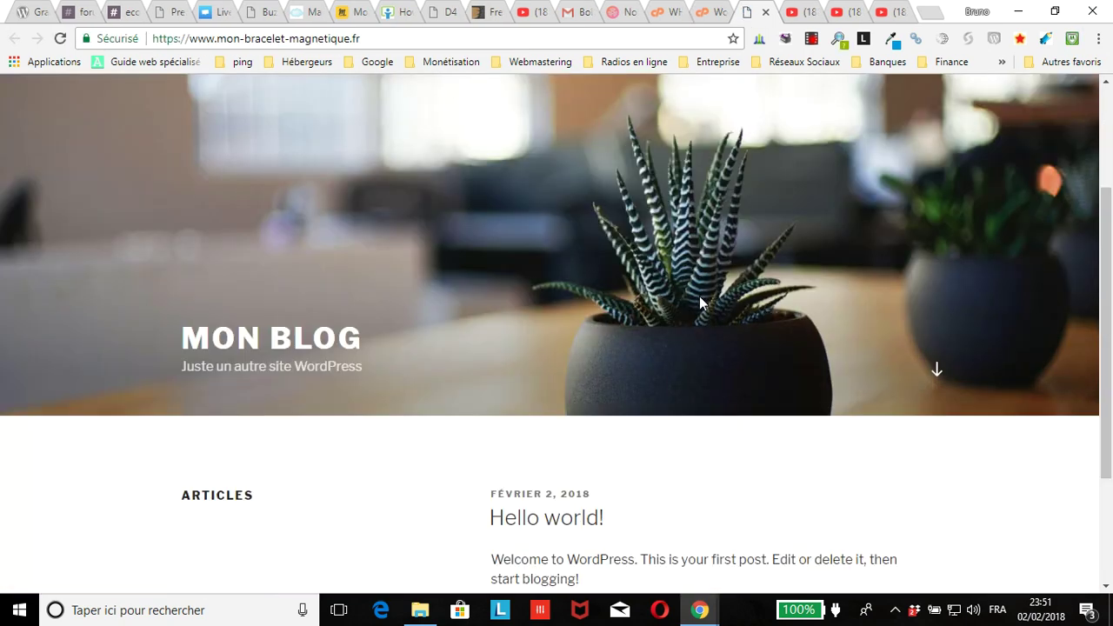
scroll(566, 428, up, 4)
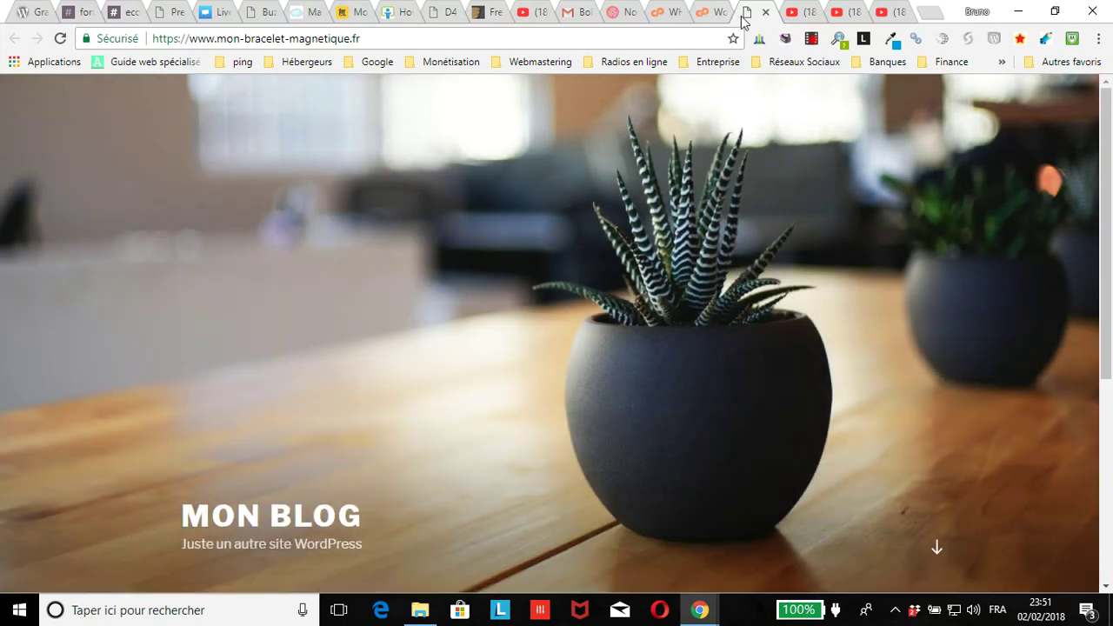
click(765, 12)
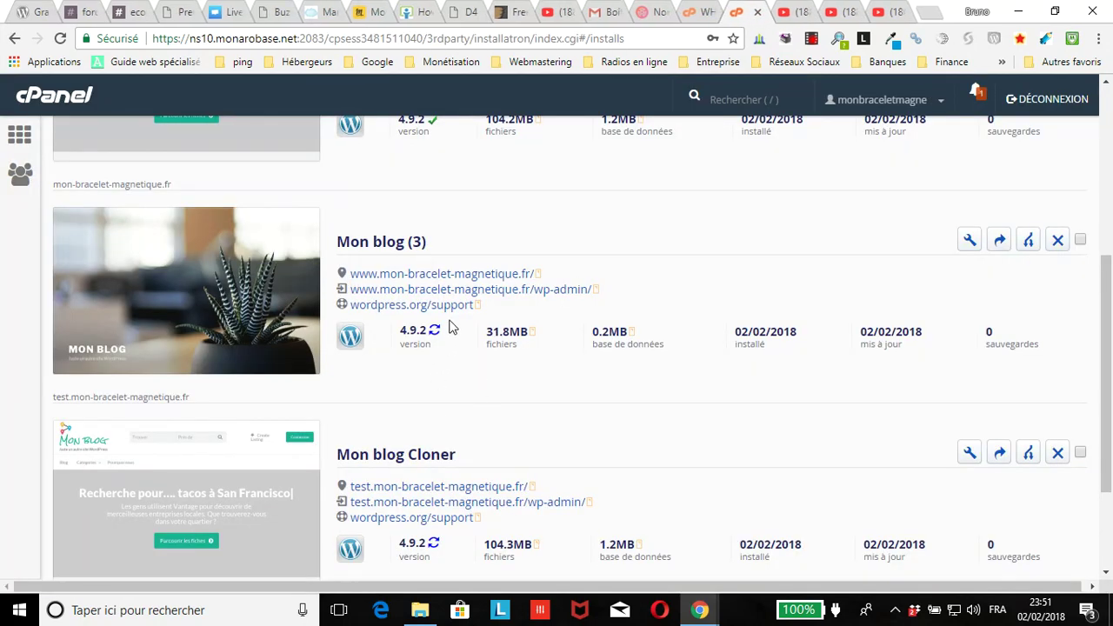
click(484, 290)
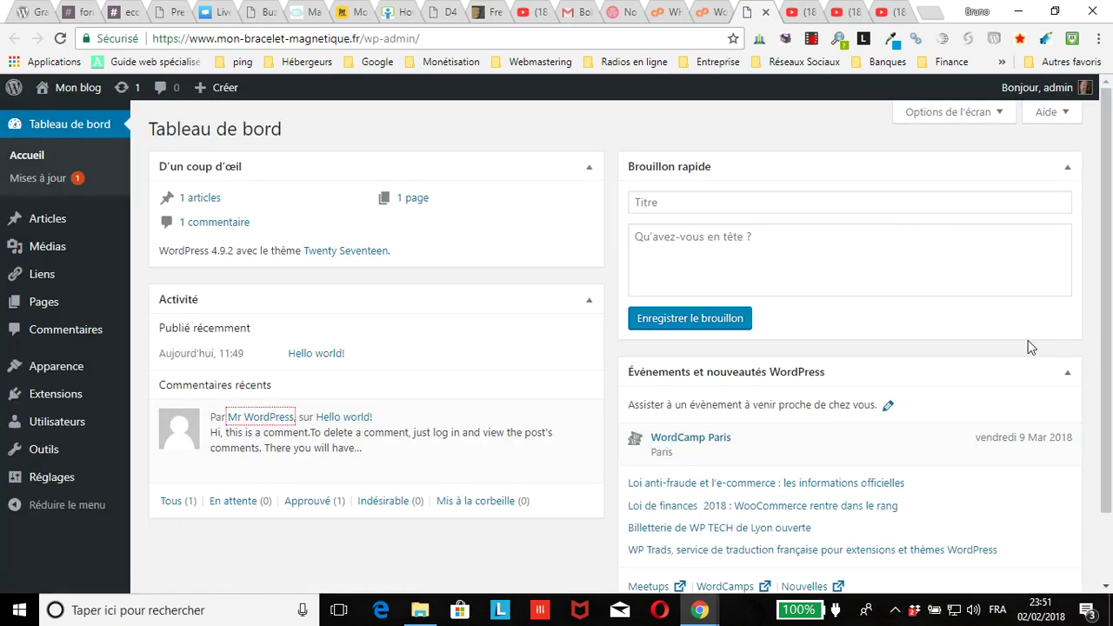
scroll(1023, 347, down, 1)
scroll(260, 417, up, 1)
click(766, 13)
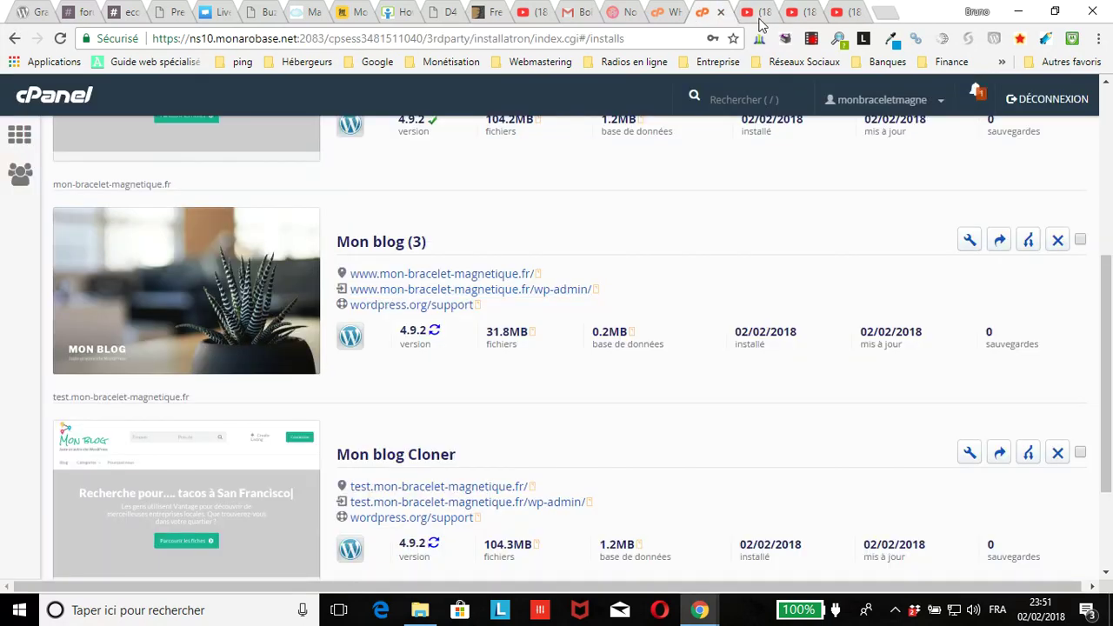